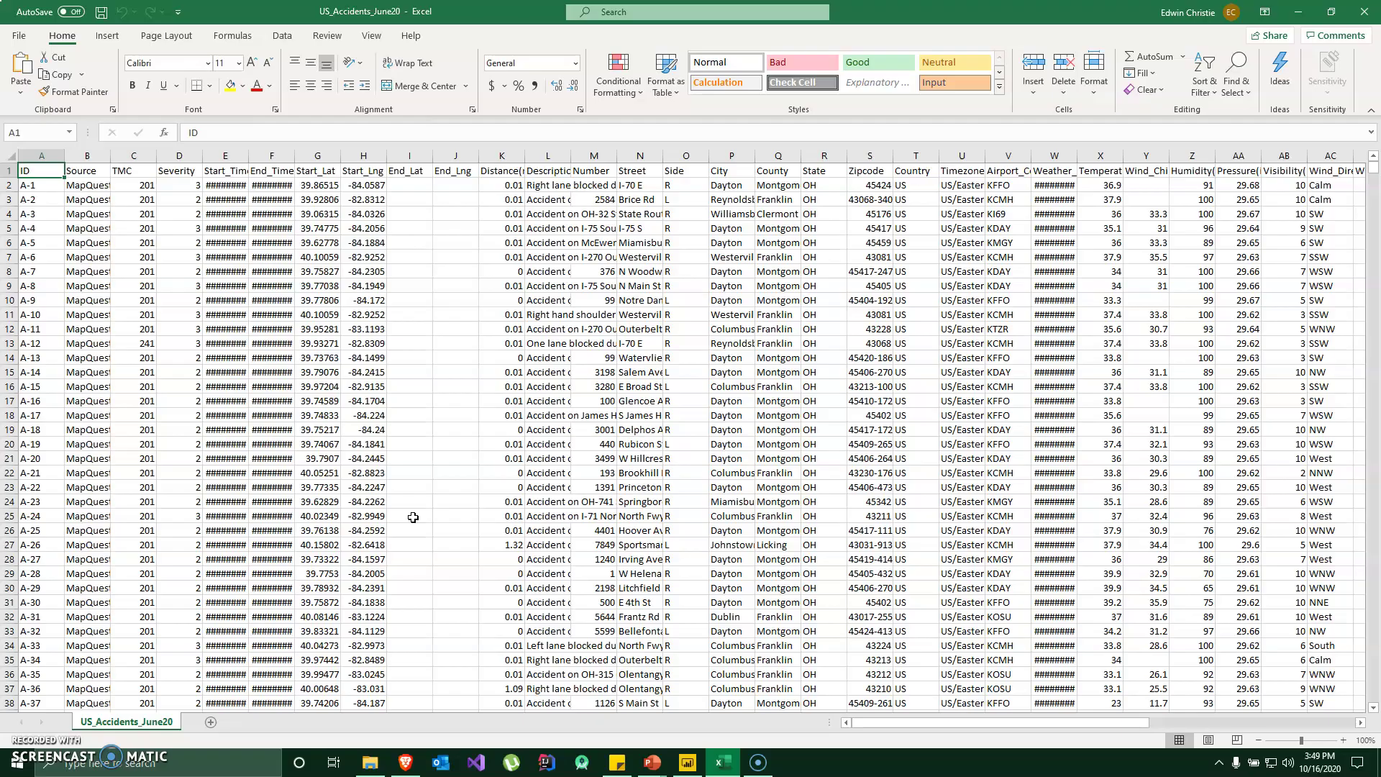
Review the US_Accidents_June20 source sheet in Excel alongside the Lab#4 report in Power BI Desktop
{"action": "left_click", "coordinate": [1298, 12]}
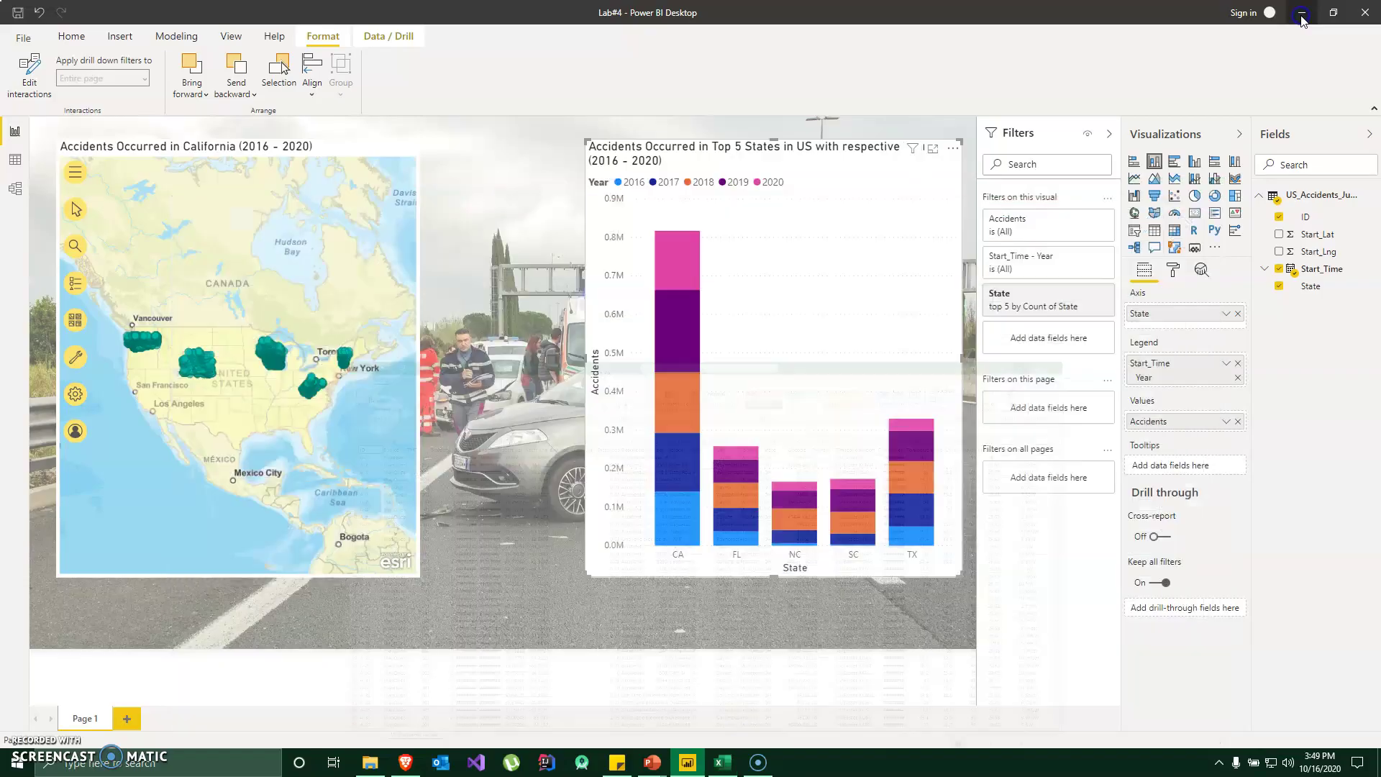
{"action": "left_click", "coordinate": [723, 763]}
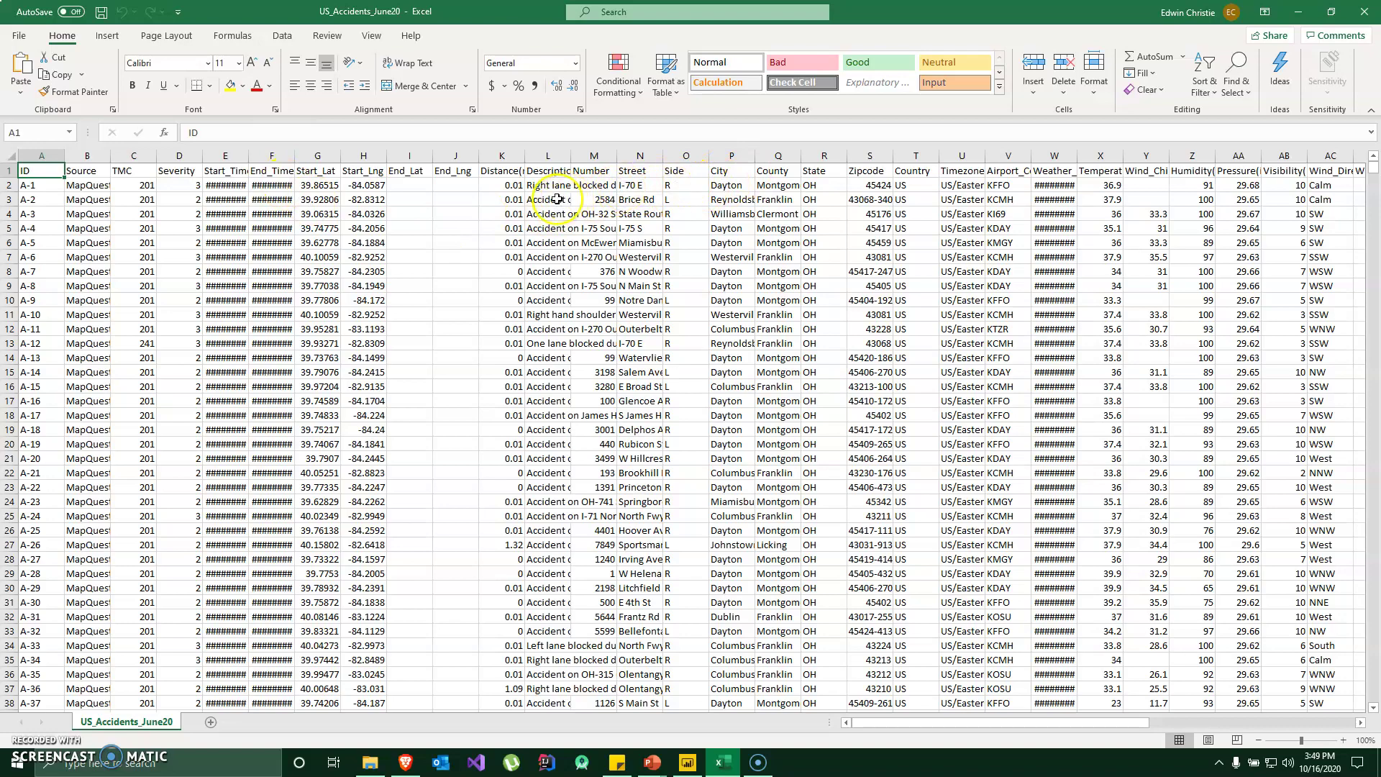
{"action": "left_click", "coordinate": [1300, 13]}
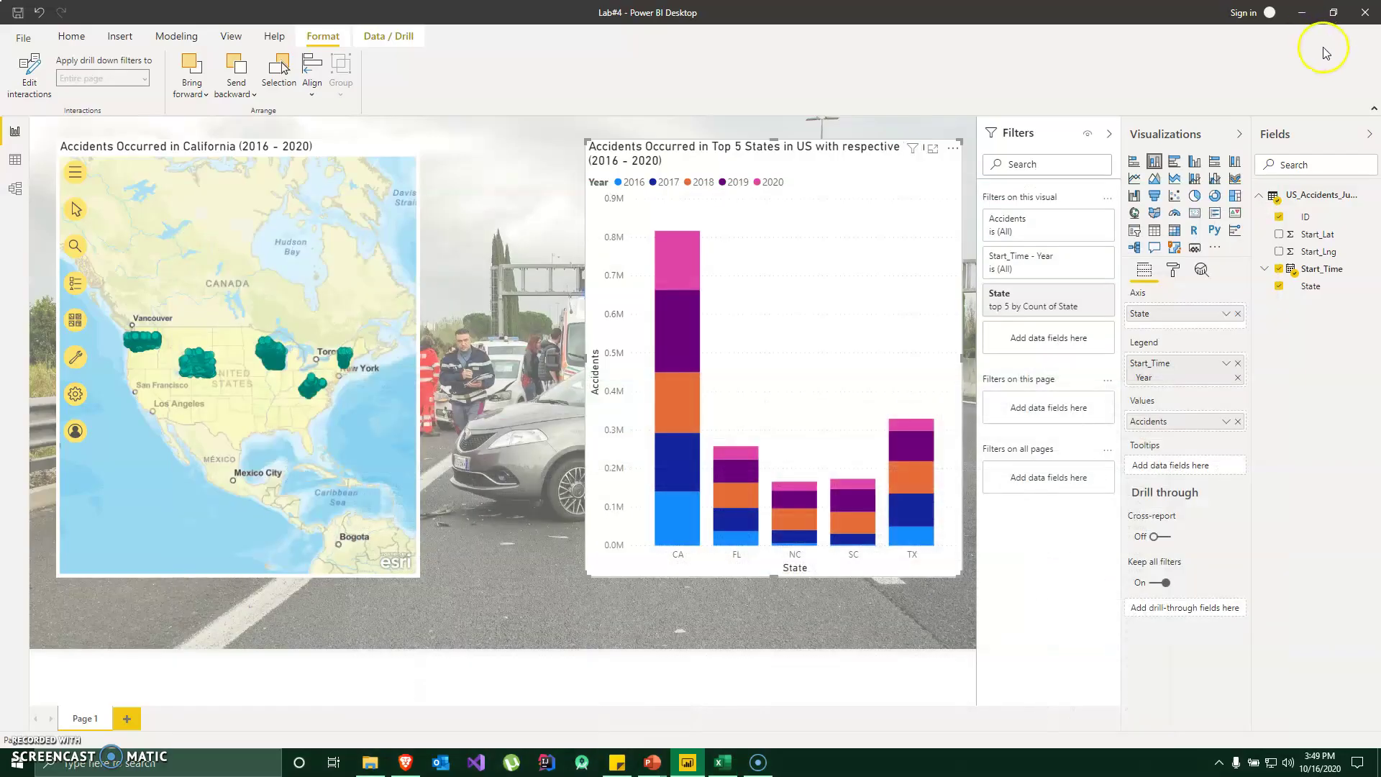
Open the US_Accidents_June20 query for editing and review its ID, Start_Time, Start_Lat, Start_Lng and State columns
{"action": "right_click", "coordinate": [1316, 196]}
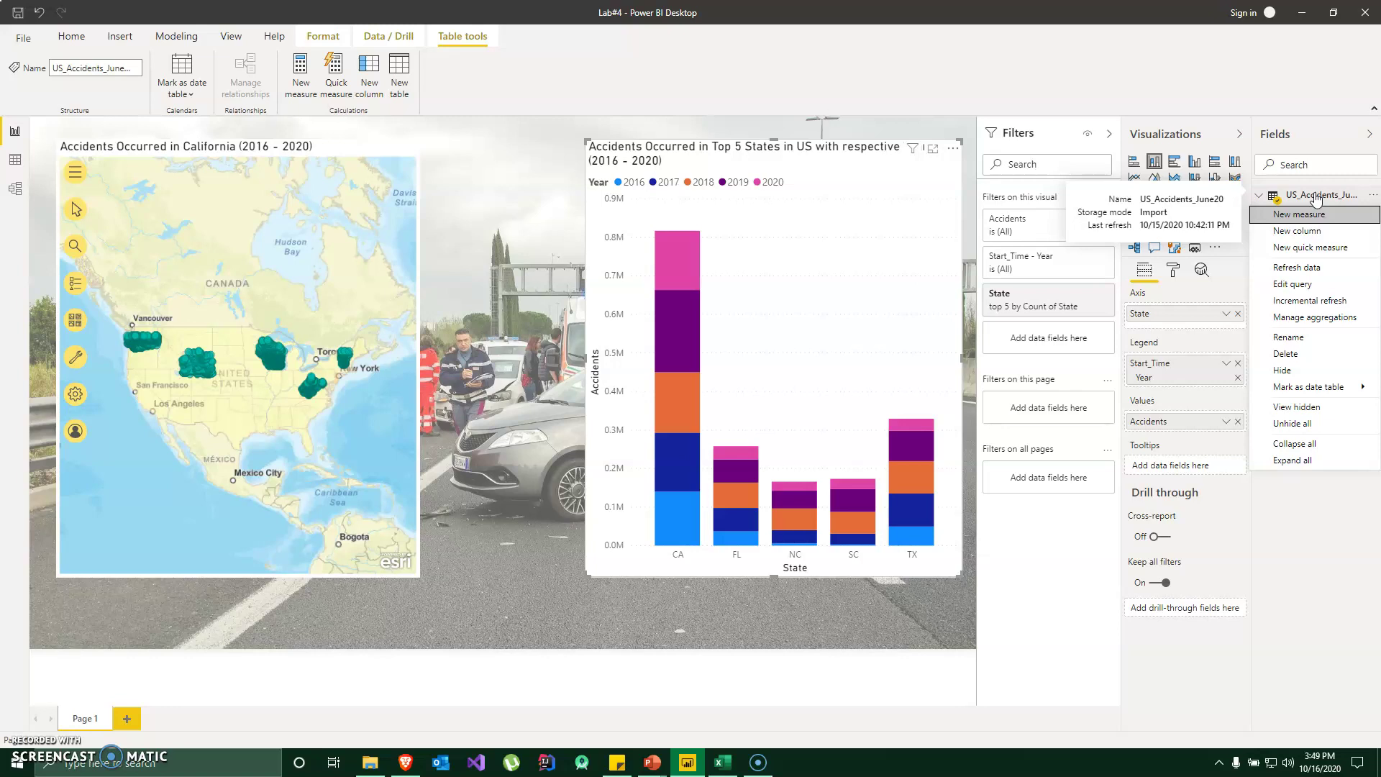
{"action": "left_click", "coordinate": [1294, 284]}
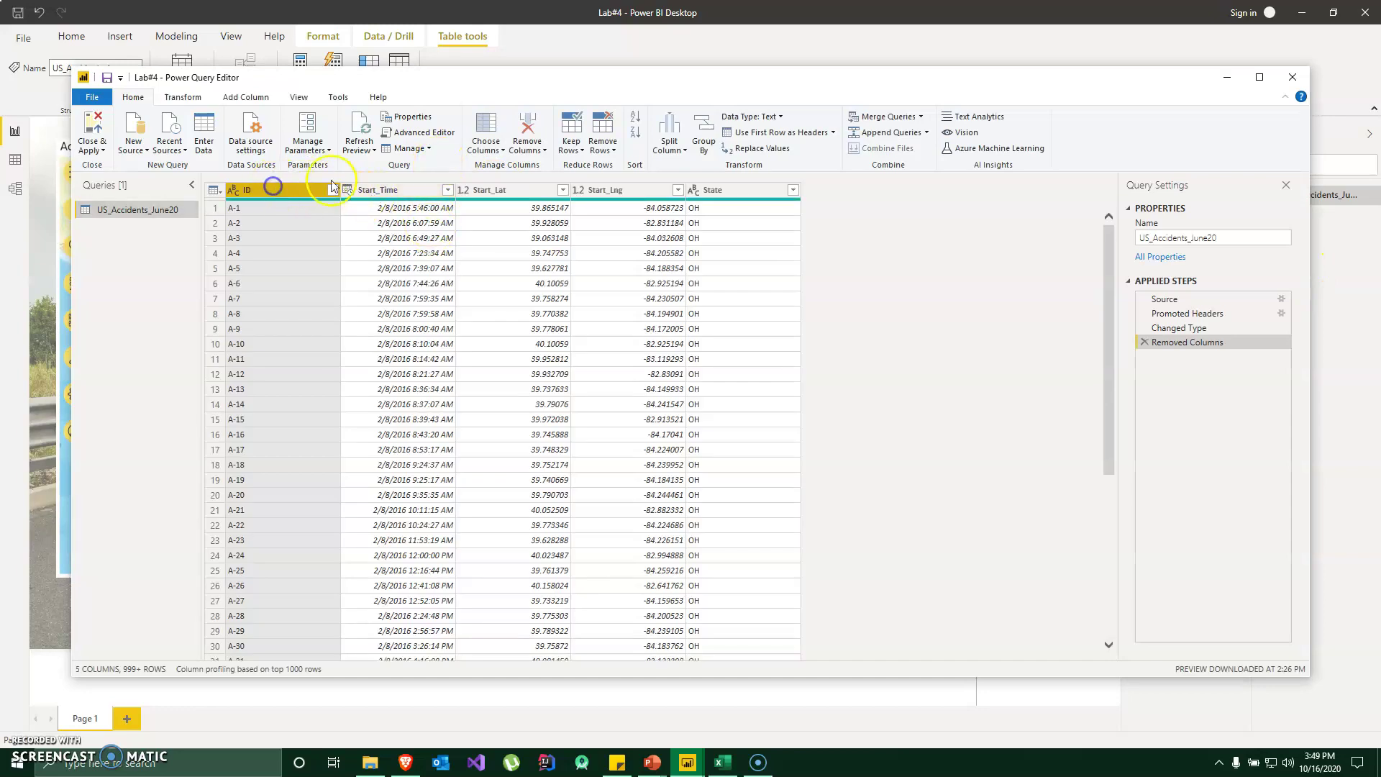
{"action": "left_click", "coordinate": [419, 189]}
{"action": "left_click", "coordinate": [506, 189]}
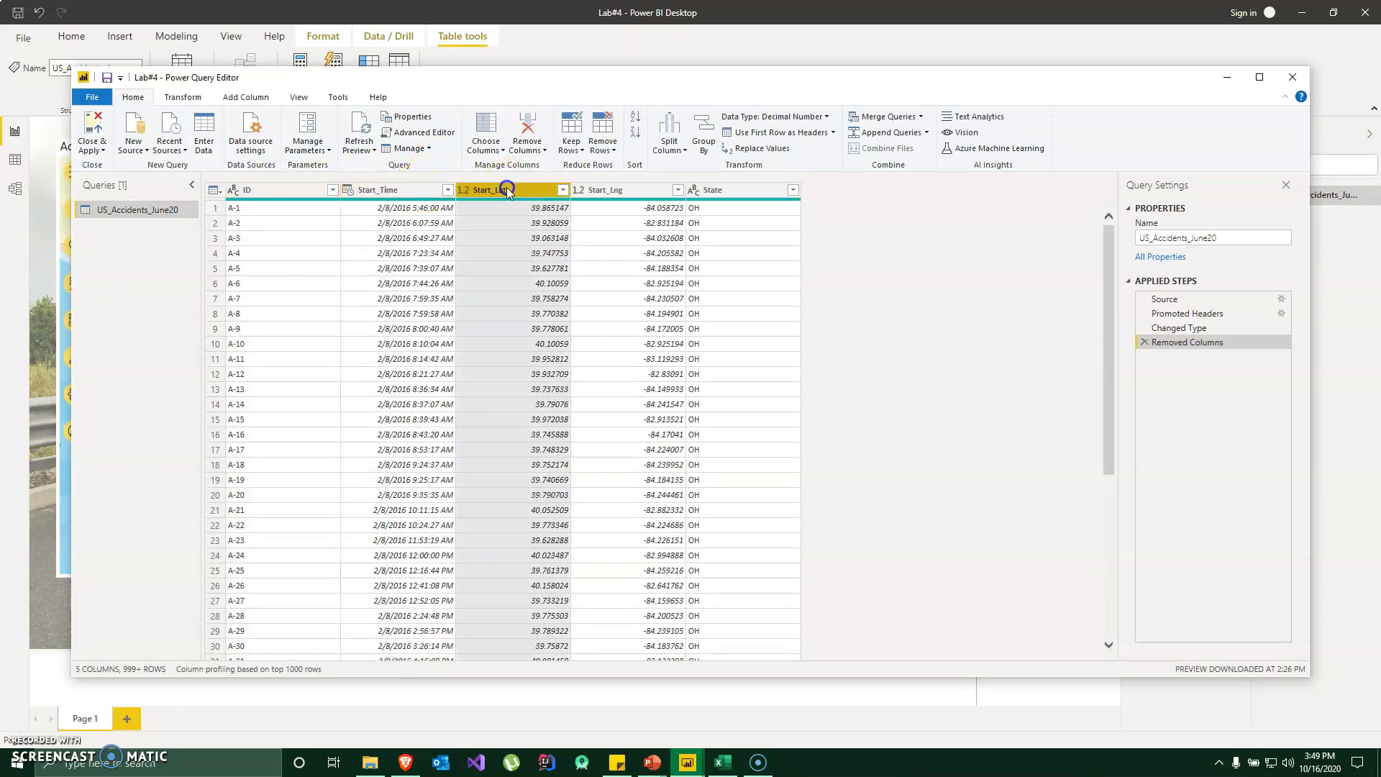
{"action": "left_click", "coordinate": [587, 190]}
{"action": "left_click", "coordinate": [709, 189]}
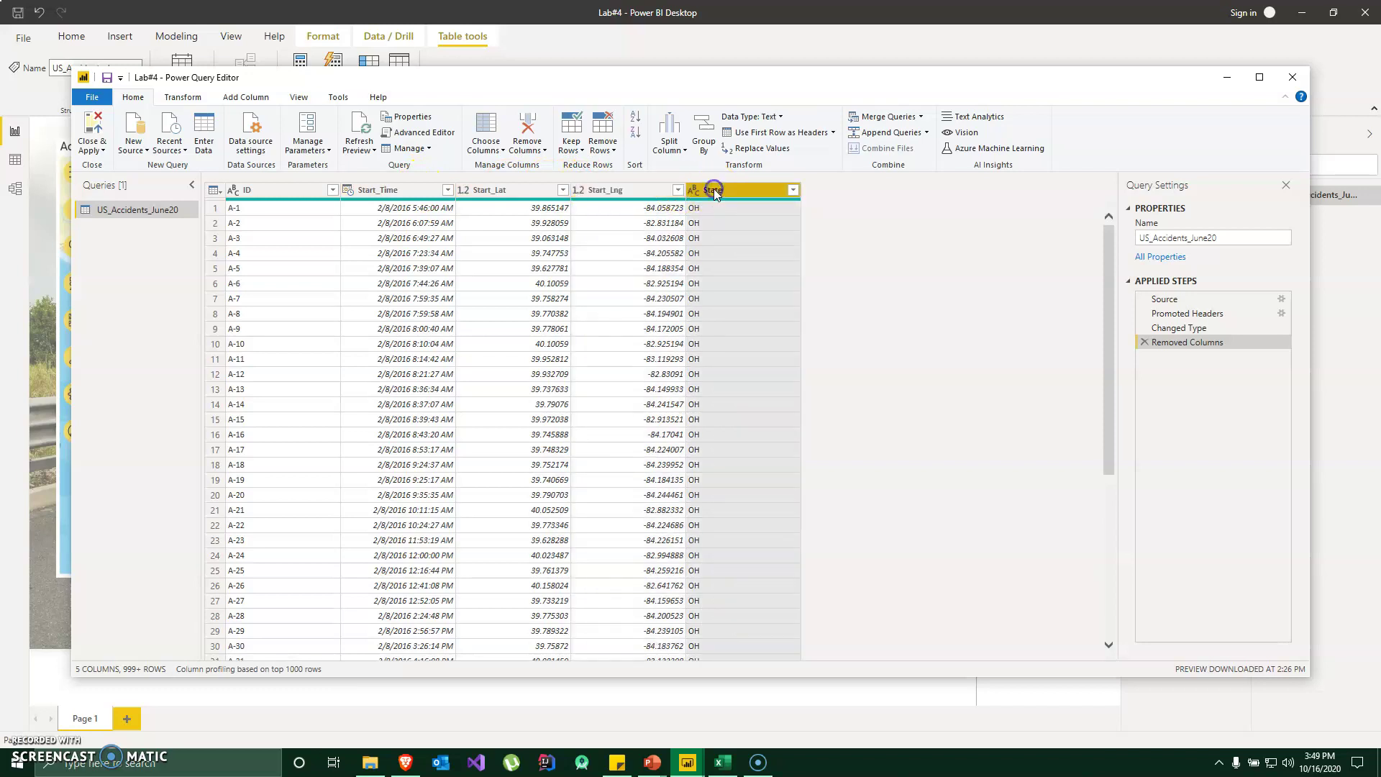
{"action": "left_click", "coordinate": [282, 202]}
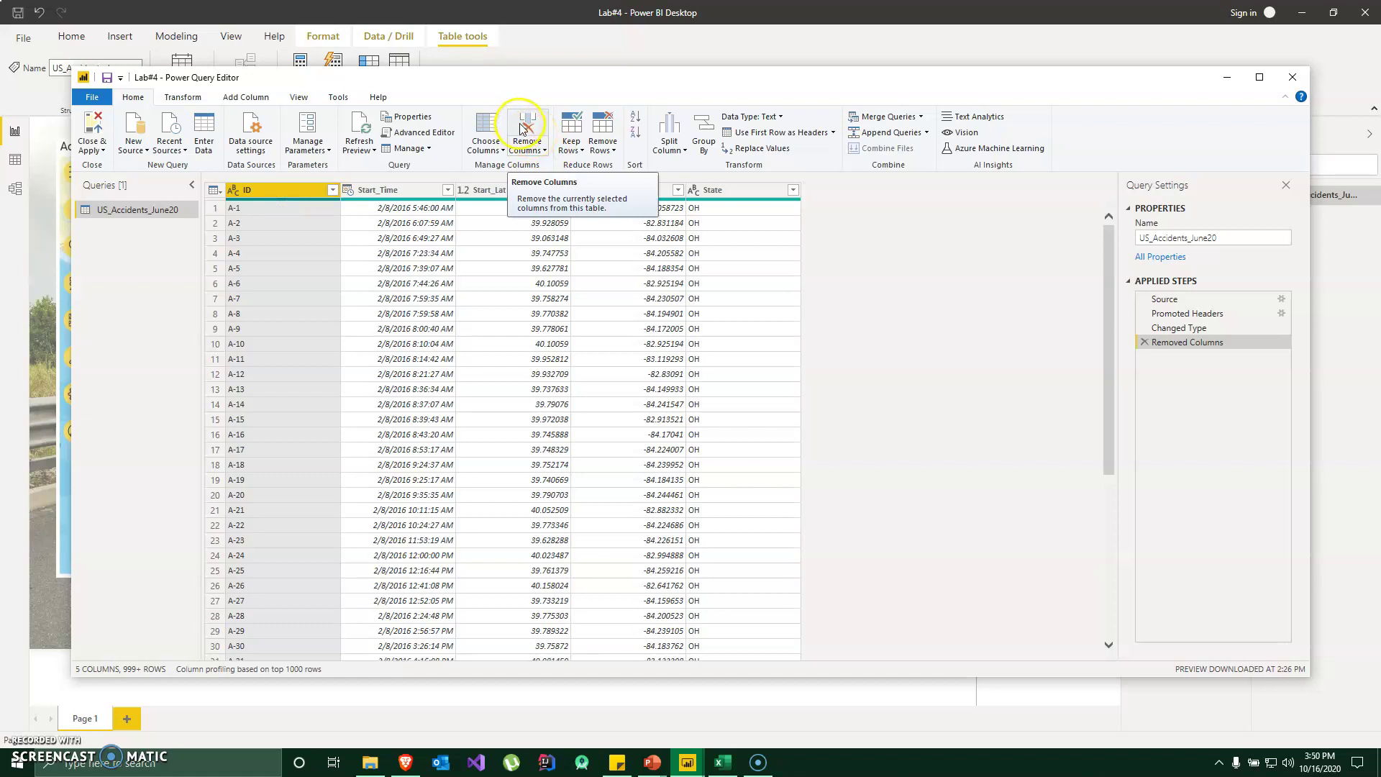
Recheck the source columns in Excel, and return to the Power BI report's list of US_Accidents_June20 fields
{"action": "left_click", "coordinate": [728, 762]}
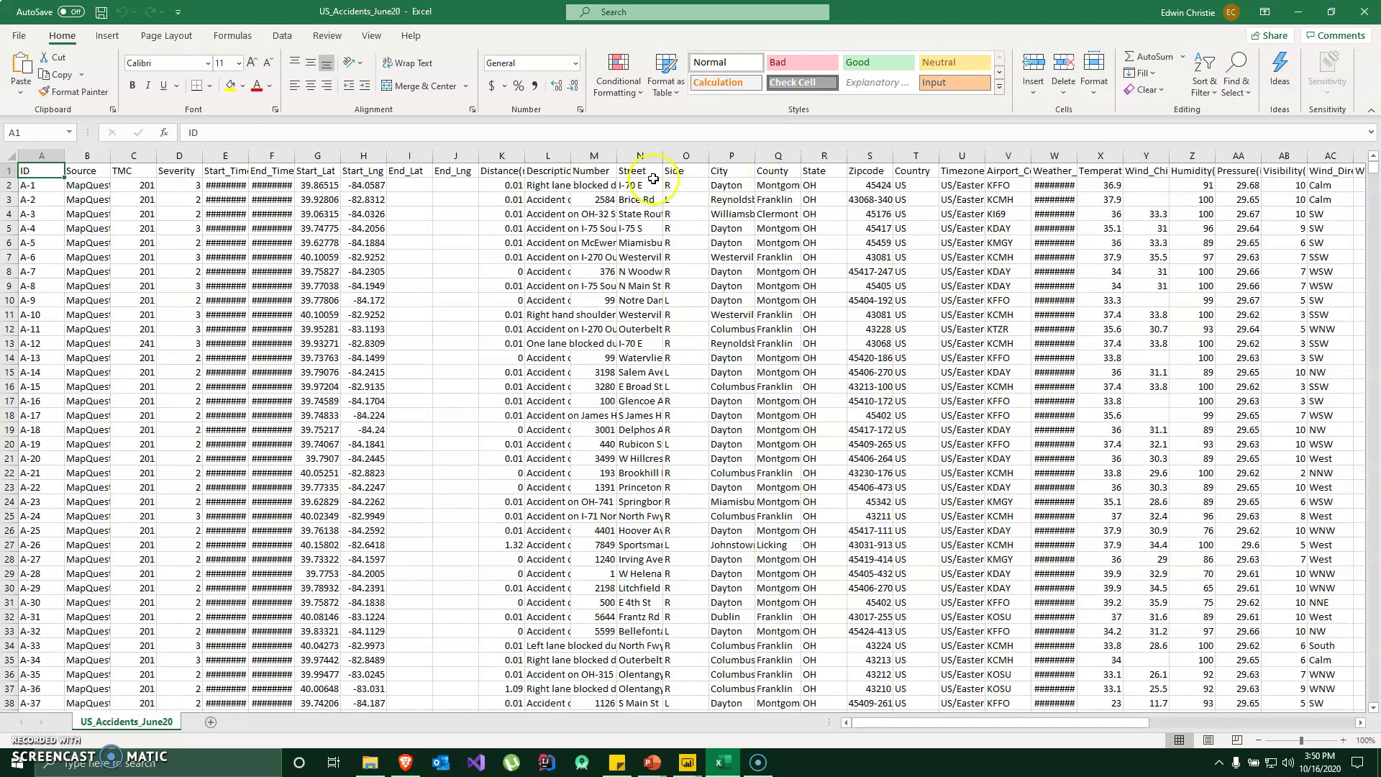
{"action": "left_click", "coordinate": [1299, 12]}
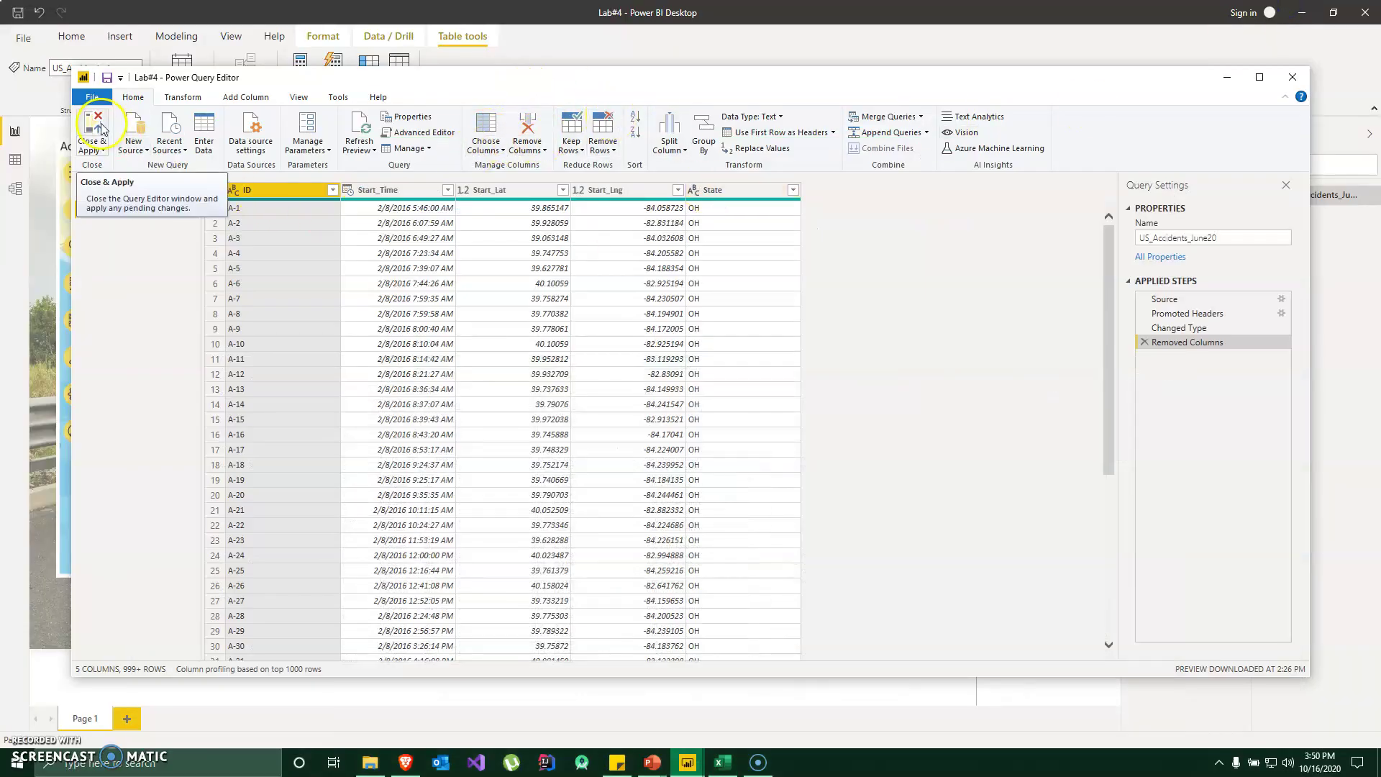
{"action": "left_click", "coordinate": [1289, 77]}
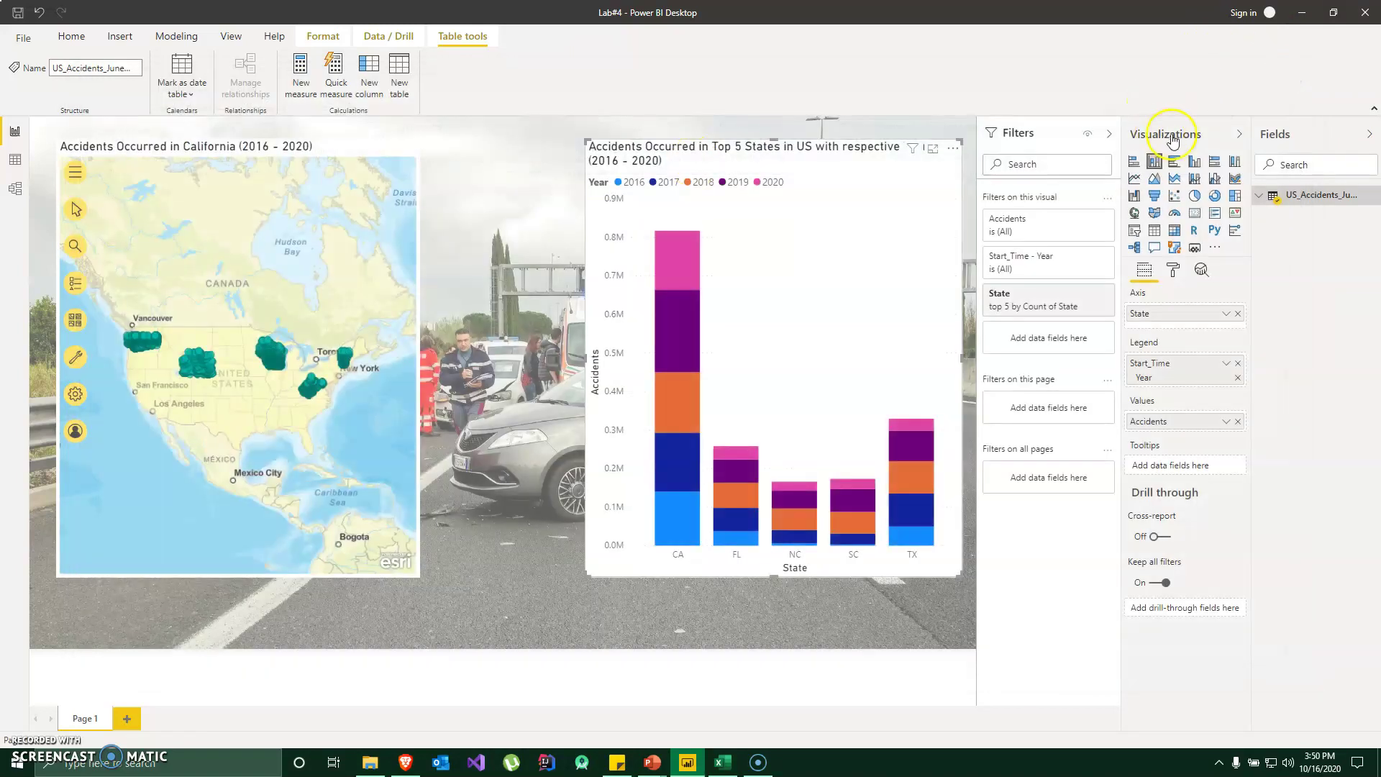
{"action": "left_click", "coordinate": [1262, 195]}
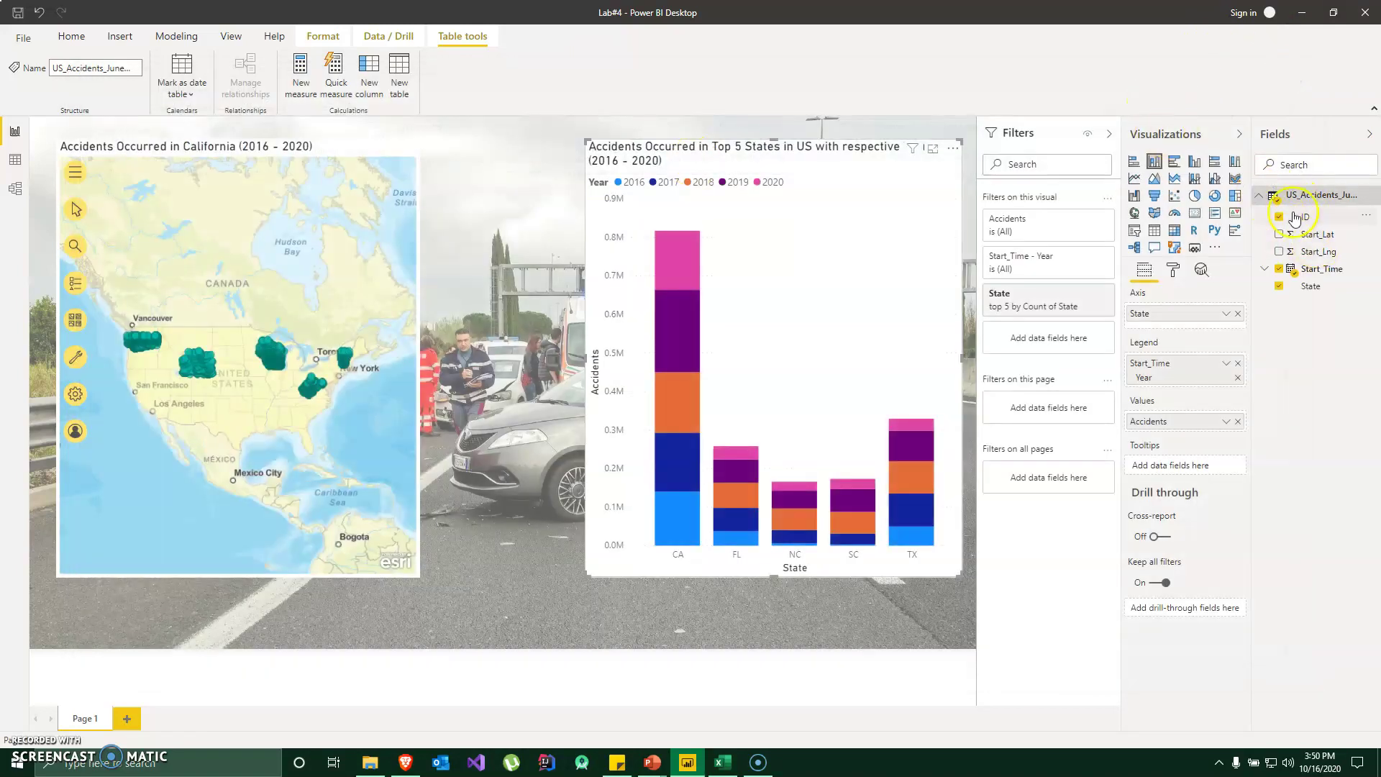
Look through the demographic reference layers available for the California accidents map, and close the list without adding one
{"action": "left_click", "coordinate": [349, 153]}
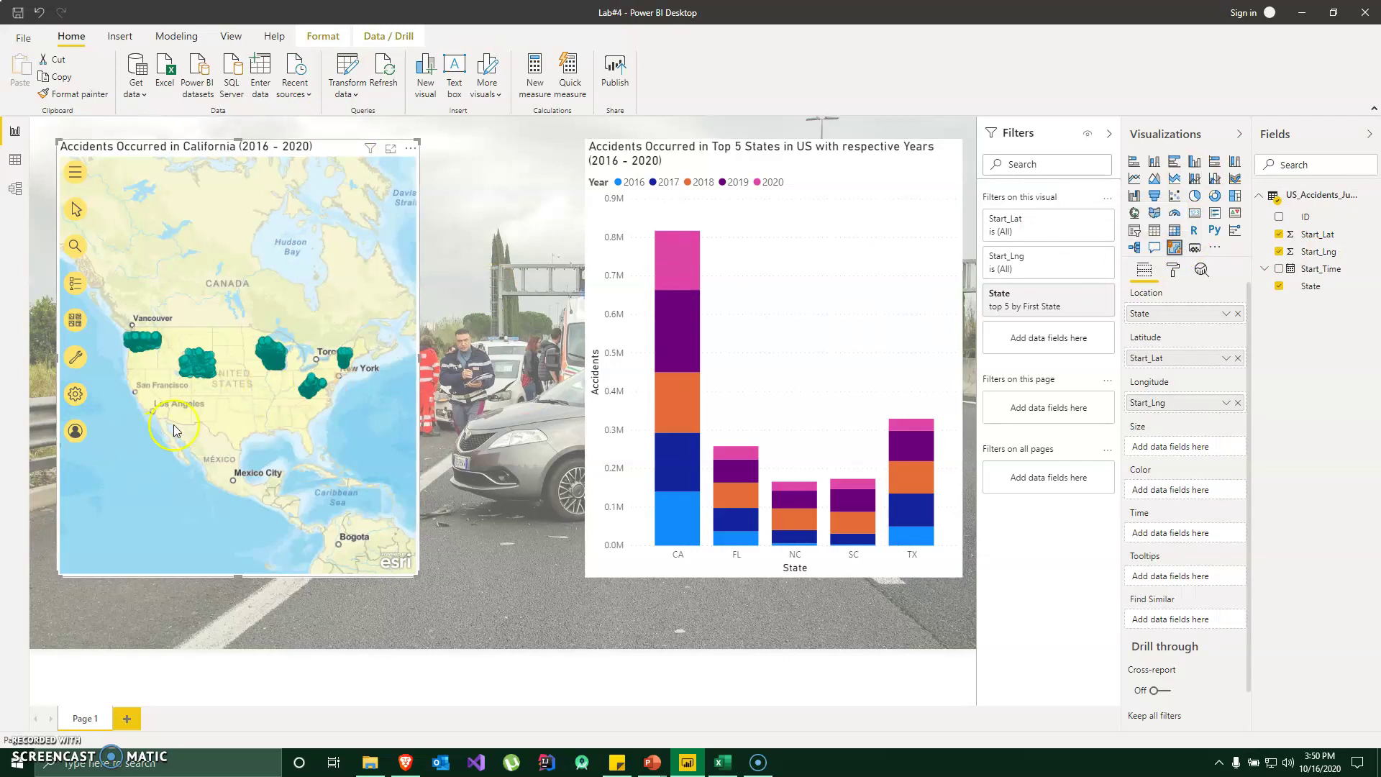
{"action": "double_click", "coordinate": [155, 382]}
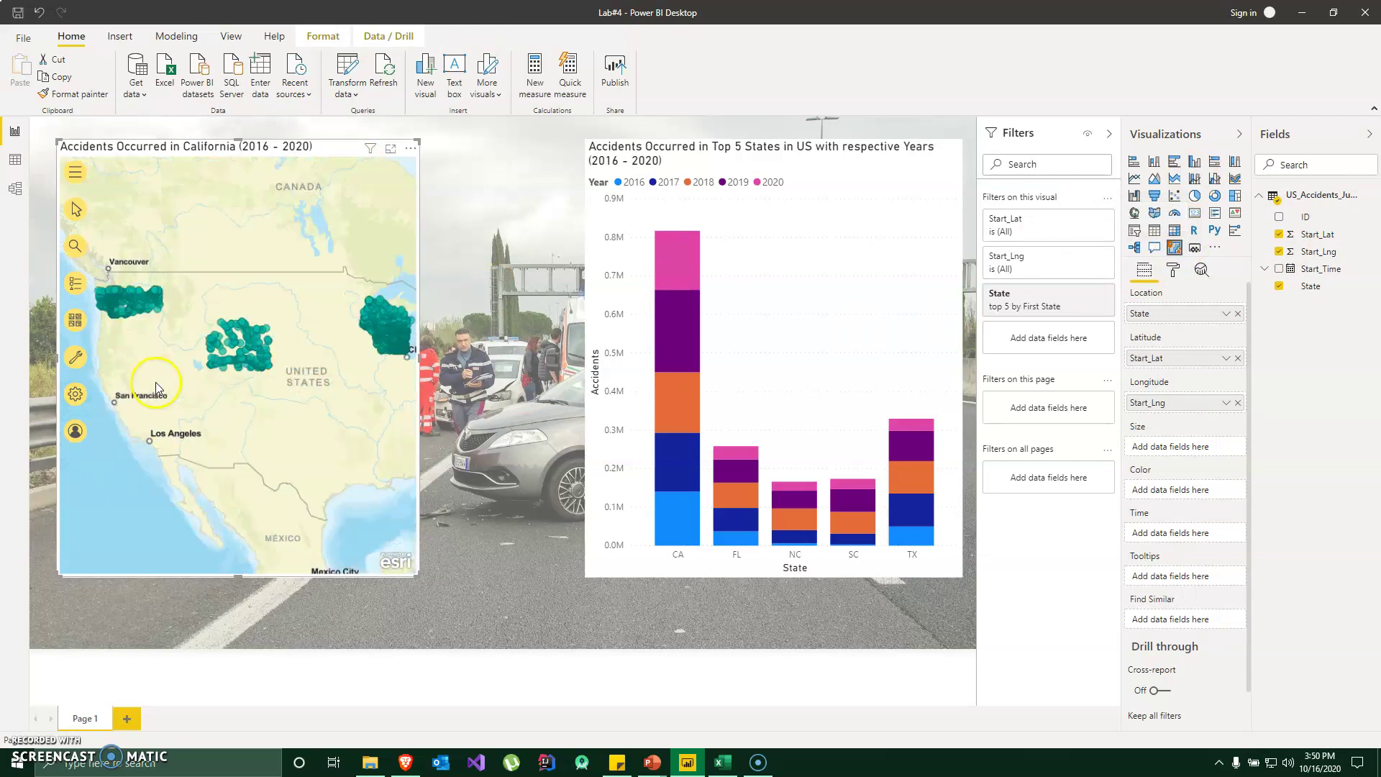
{"action": "left_click", "coordinate": [74, 358]}
{"action": "left_click", "coordinate": [110, 360]}
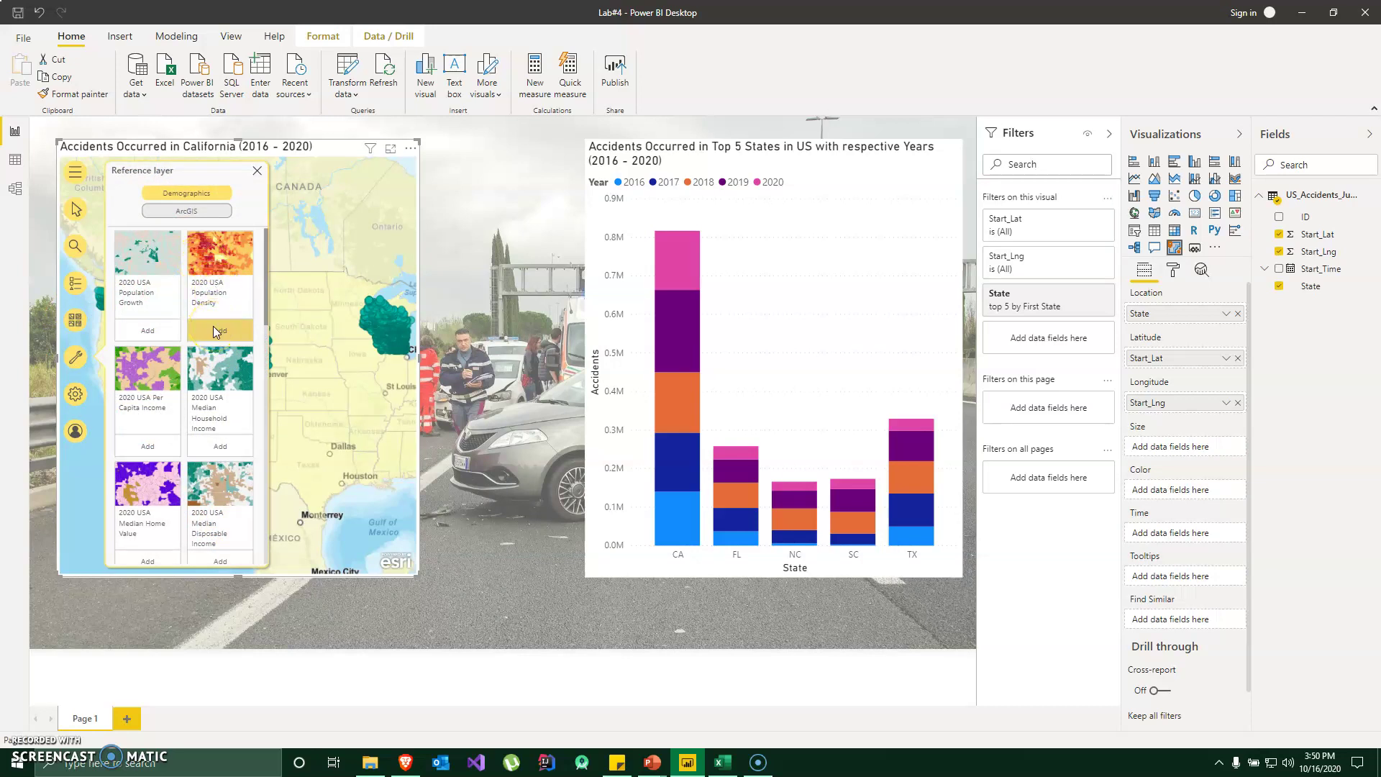
{"action": "left_click", "coordinate": [466, 367]}
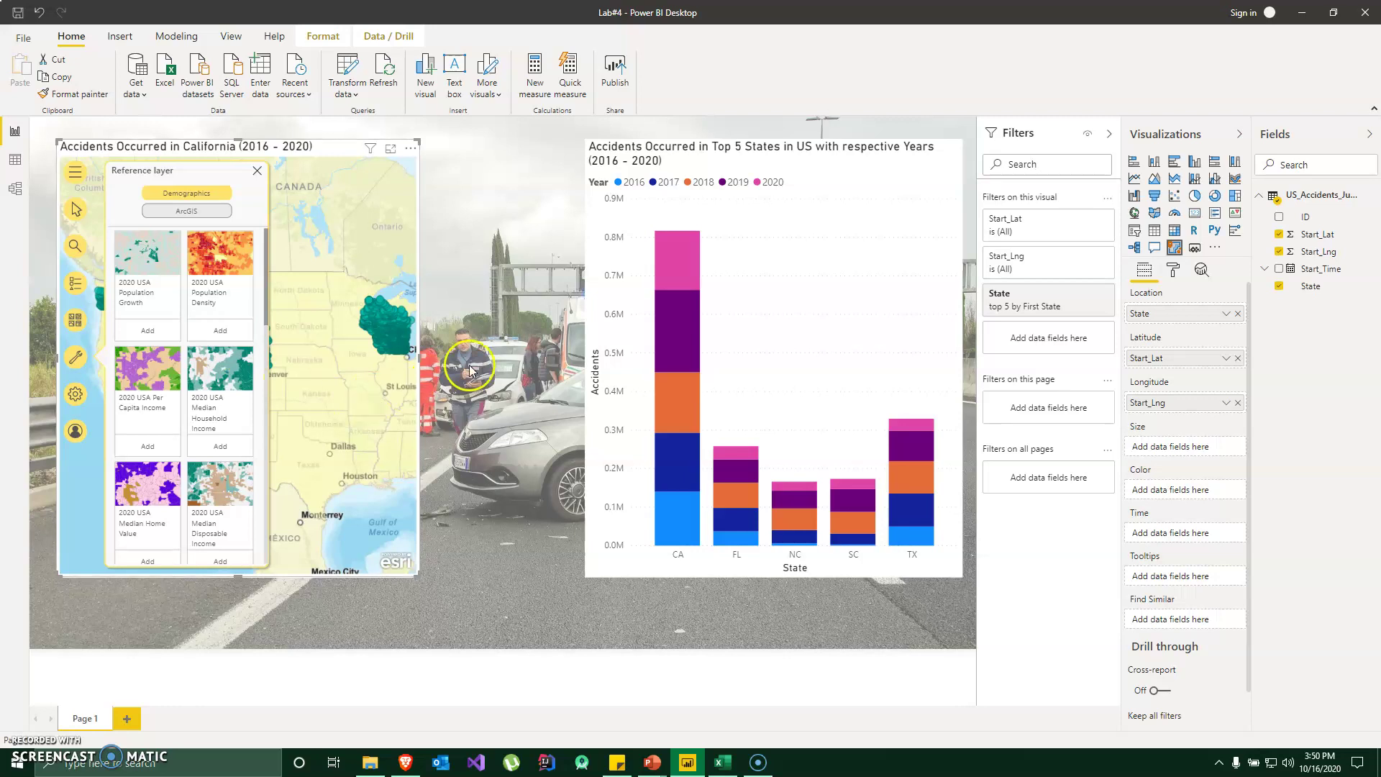
{"action": "left_click", "coordinate": [184, 17]}
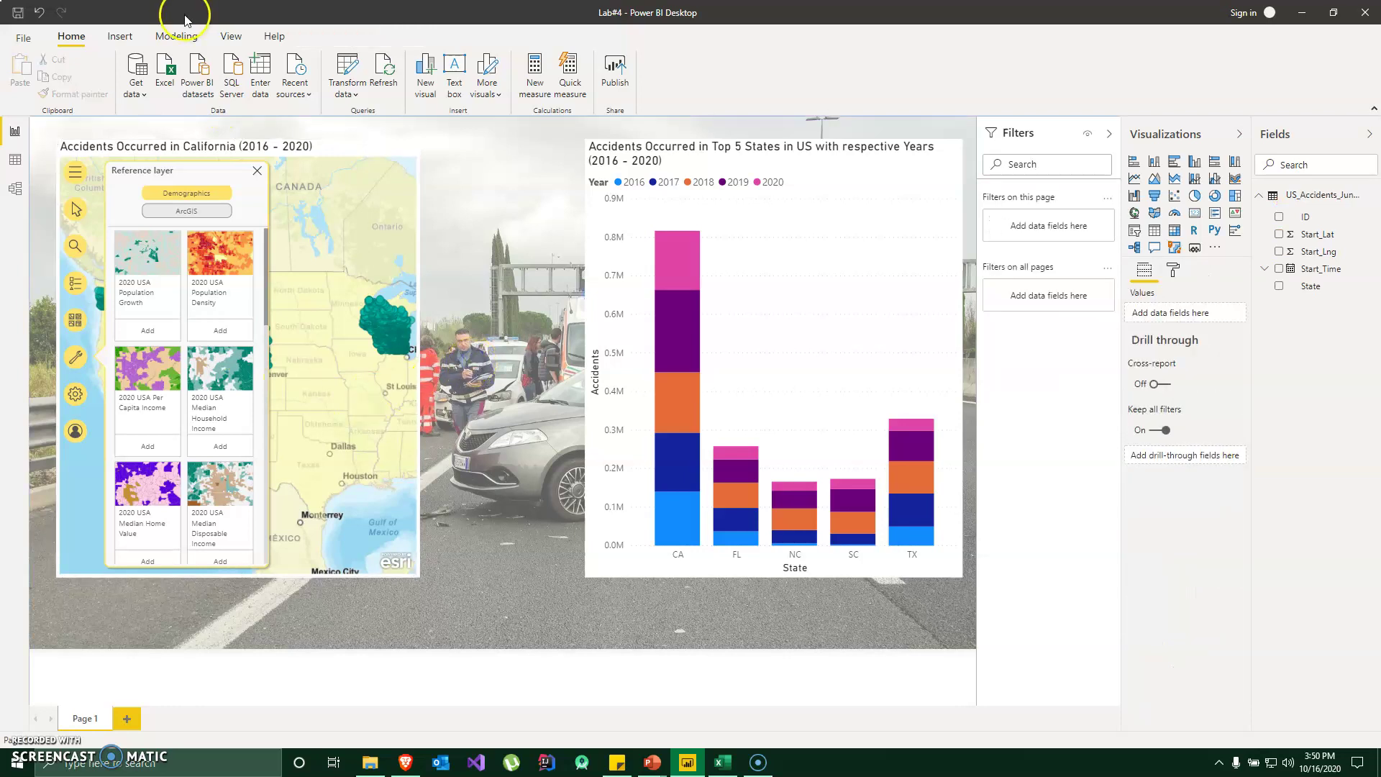
{"action": "left_click", "coordinate": [257, 172]}
{"action": "left_click", "coordinate": [257, 172]}
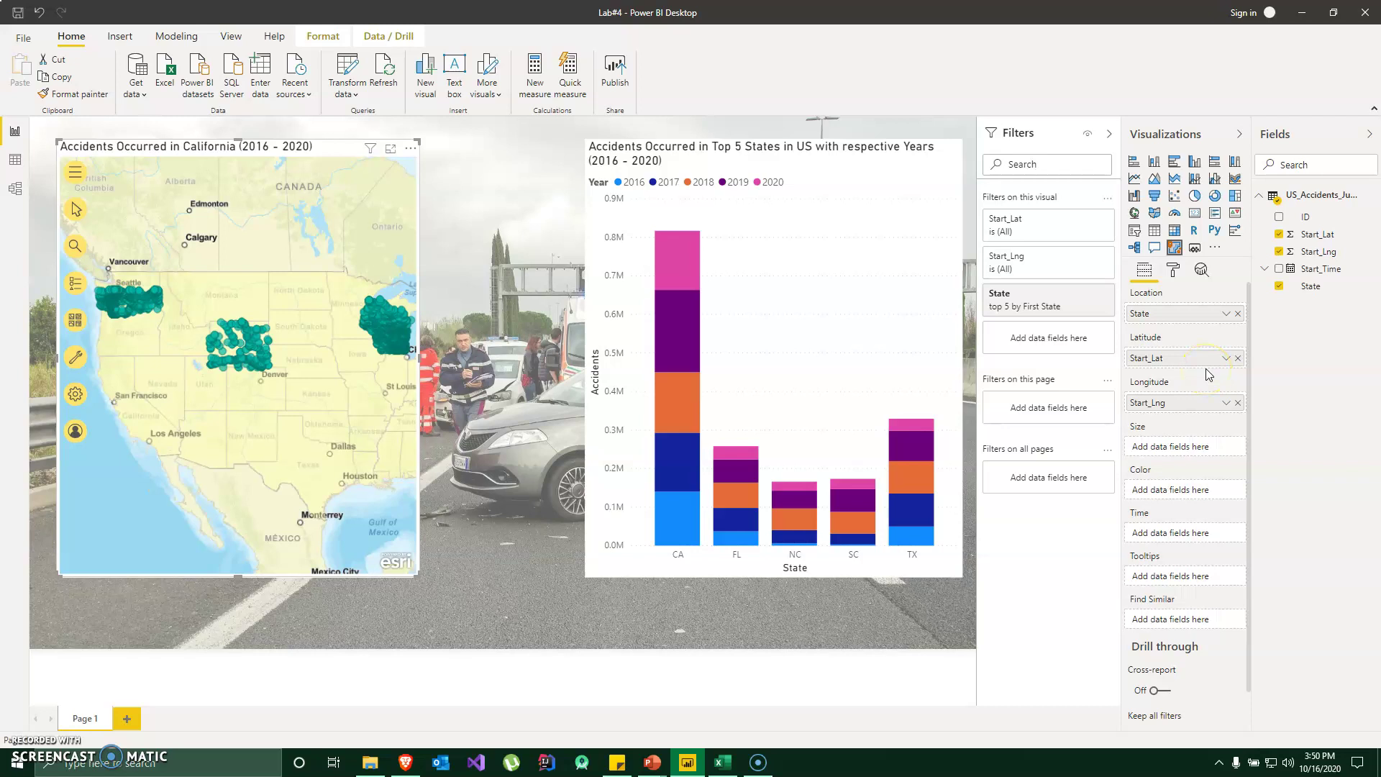
Review the Top N settings of the State filter on the accidents map and on the top five states chart
{"action": "left_click", "coordinate": [1088, 294]}
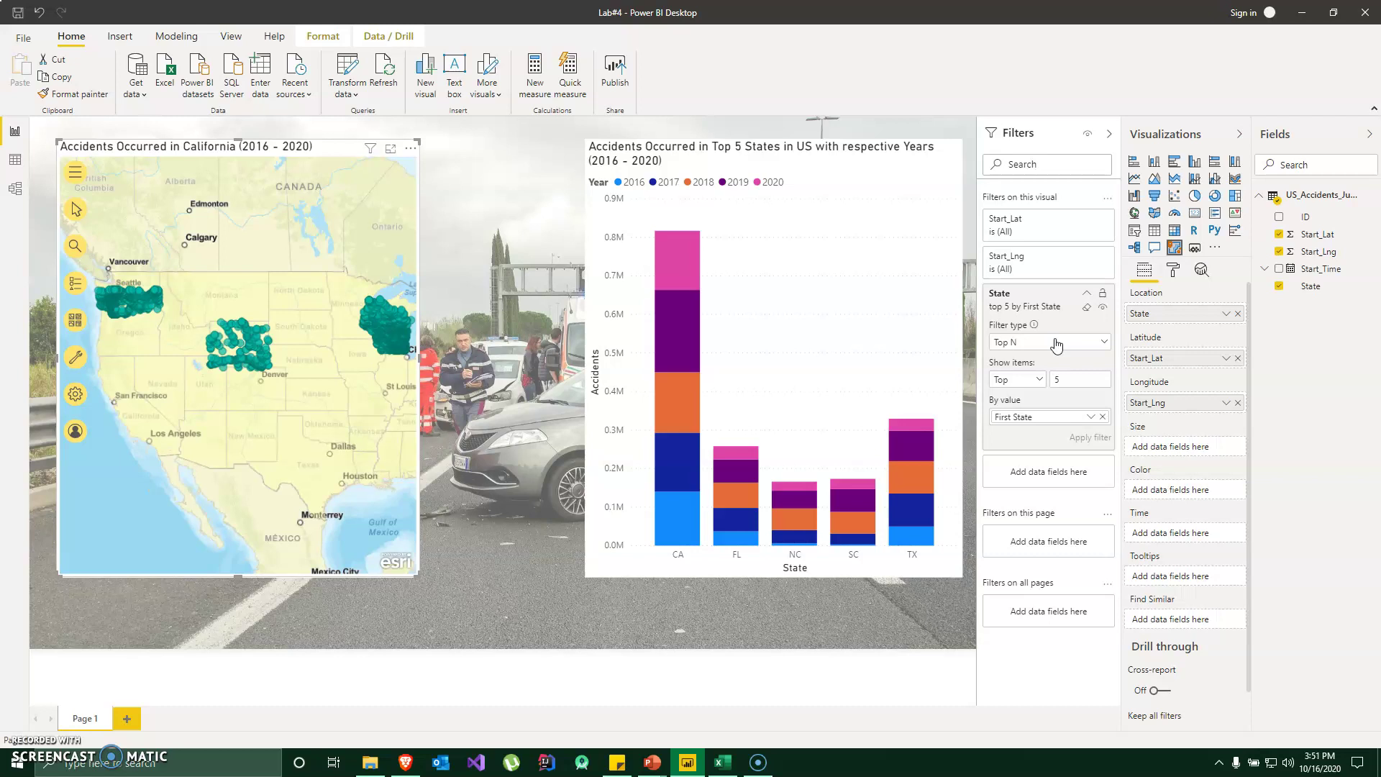
{"action": "left_click", "coordinate": [1086, 292]}
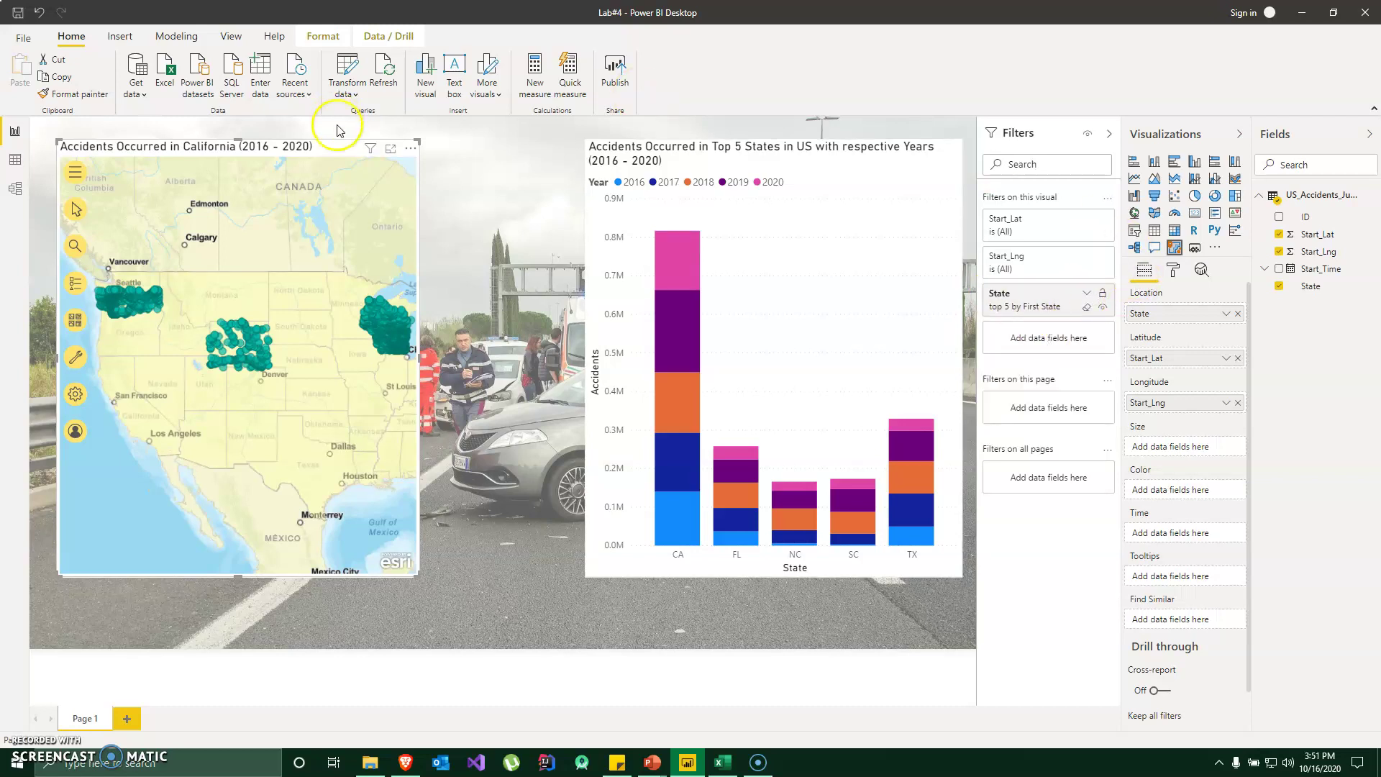
{"action": "left_click", "coordinate": [835, 175]}
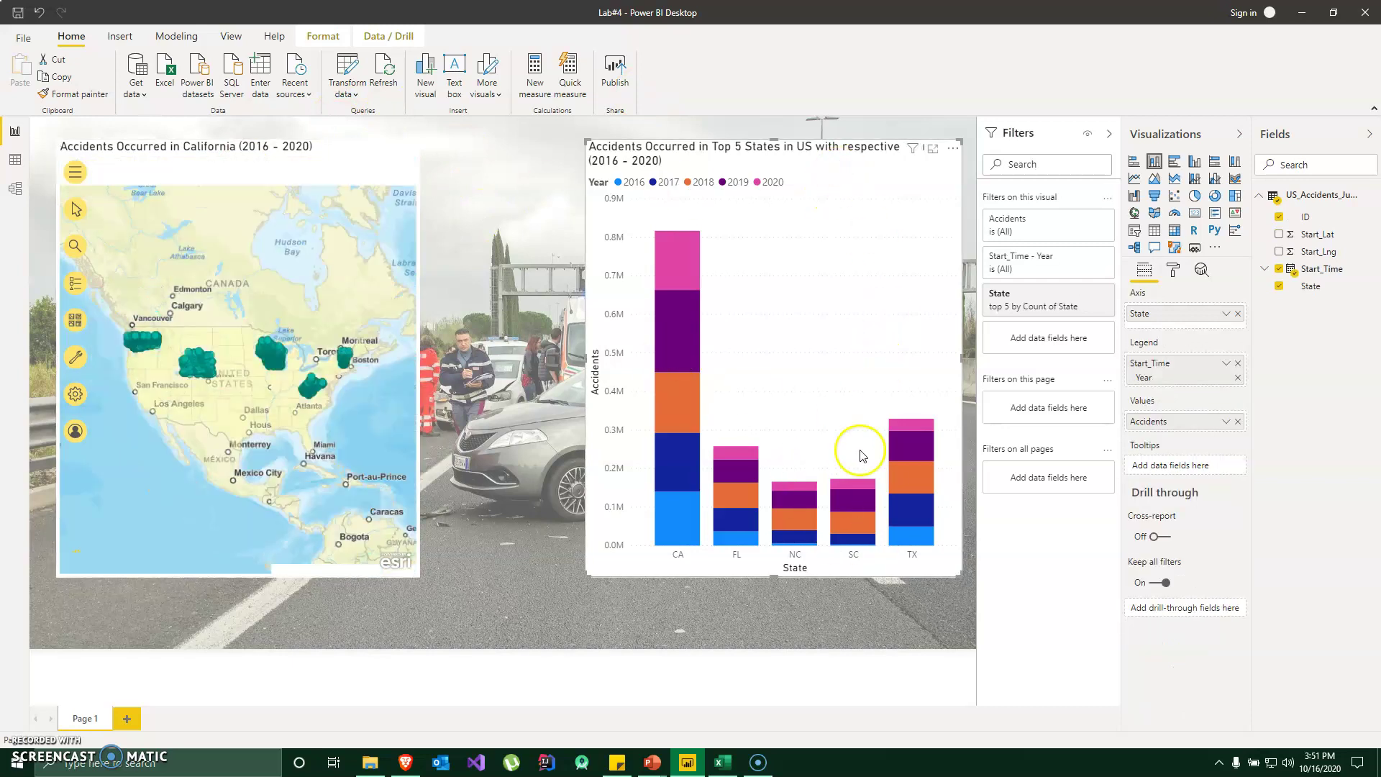
{"action": "left_click", "coordinate": [1086, 295]}
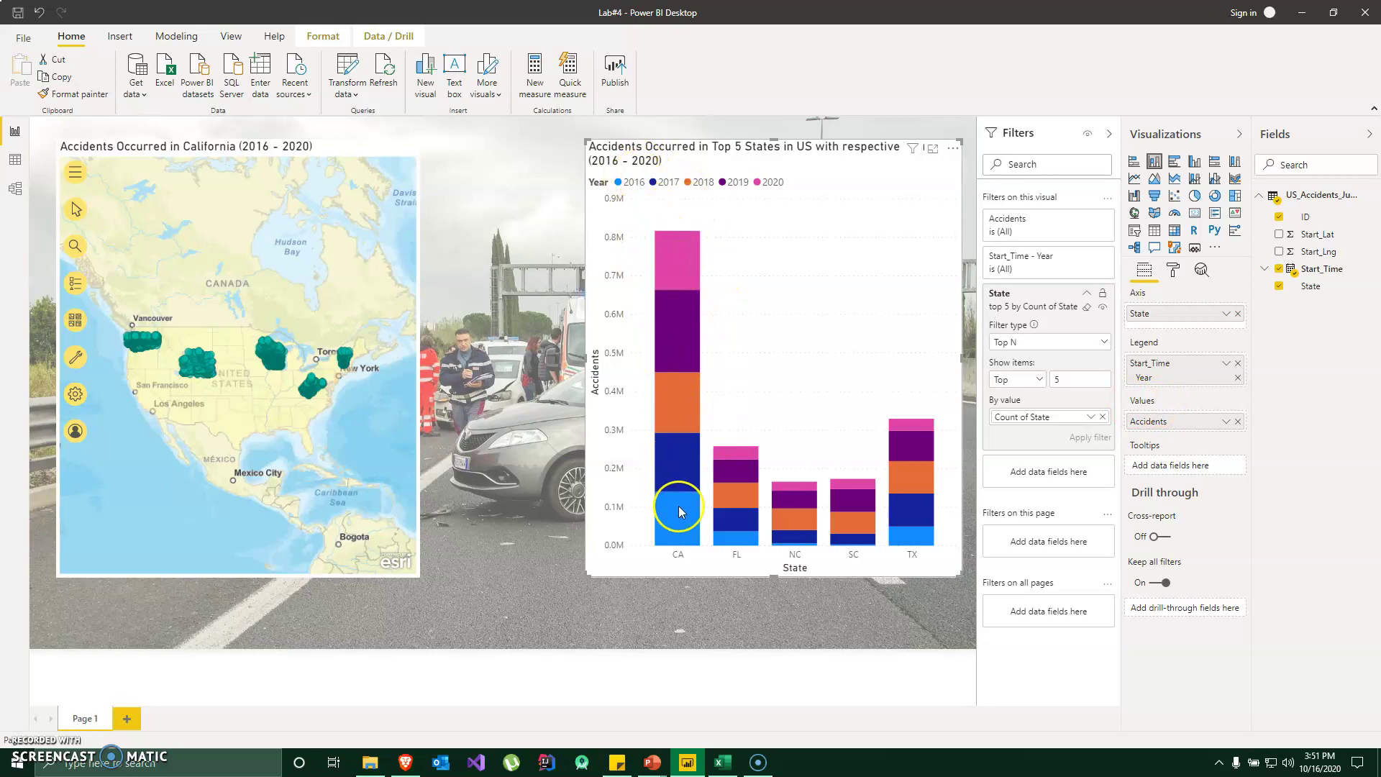
Cross-filter the map to California's 2019 accidents and examine their spread along the roads around Los Angeles and Anaheim
{"action": "mouse_move", "coordinate": [678, 339]}
{"action": "left_click", "coordinate": [680, 332]}
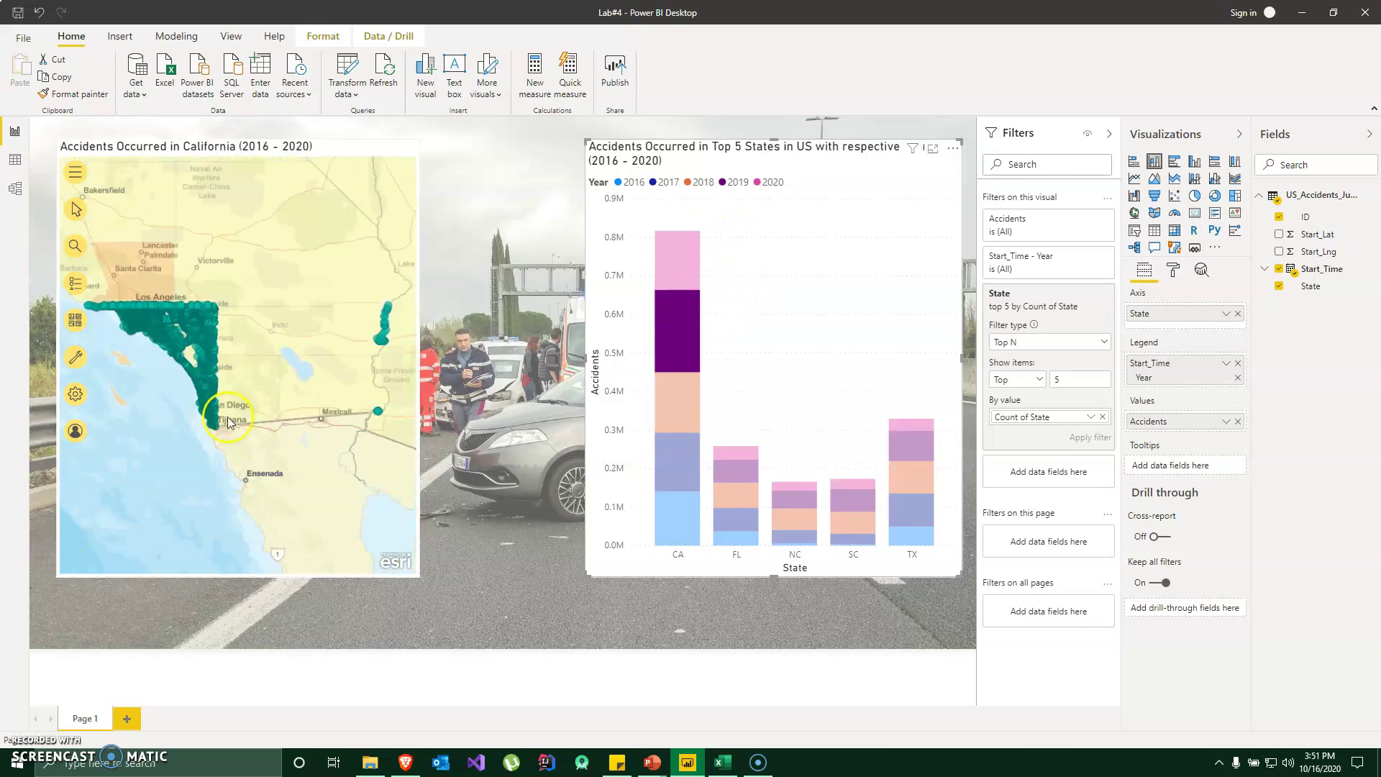
{"action": "left_click", "coordinate": [268, 386]}
{"action": "scroll", "coordinate": [216, 395], "scroll_direction": "up", "scroll_amount": 5}
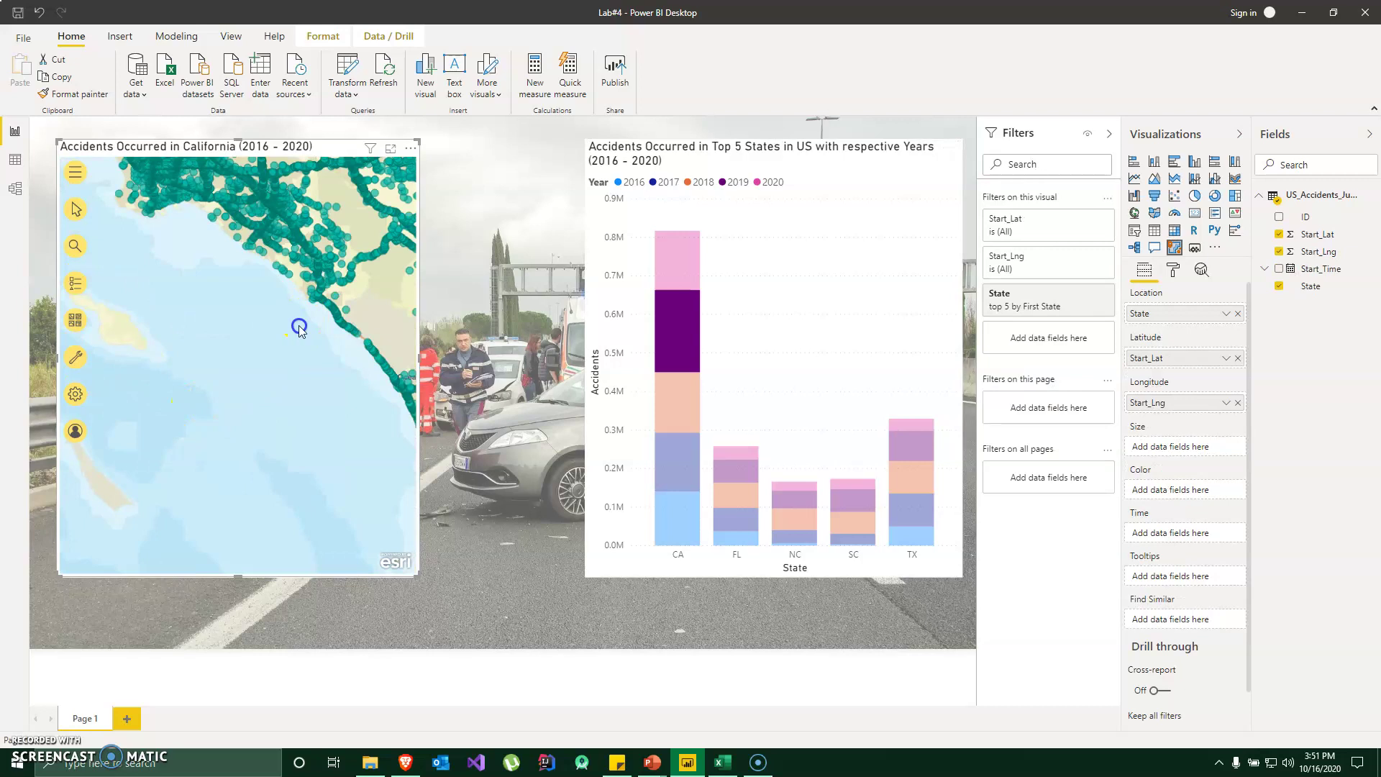
{"action": "scroll", "coordinate": [150, 510], "scroll_direction": "up", "scroll_amount": 3}
{"action": "left_click_drag", "start_coordinate": [265, 386], "coordinate": [398, 418]}
{"action": "left_click", "coordinate": [193, 358]}
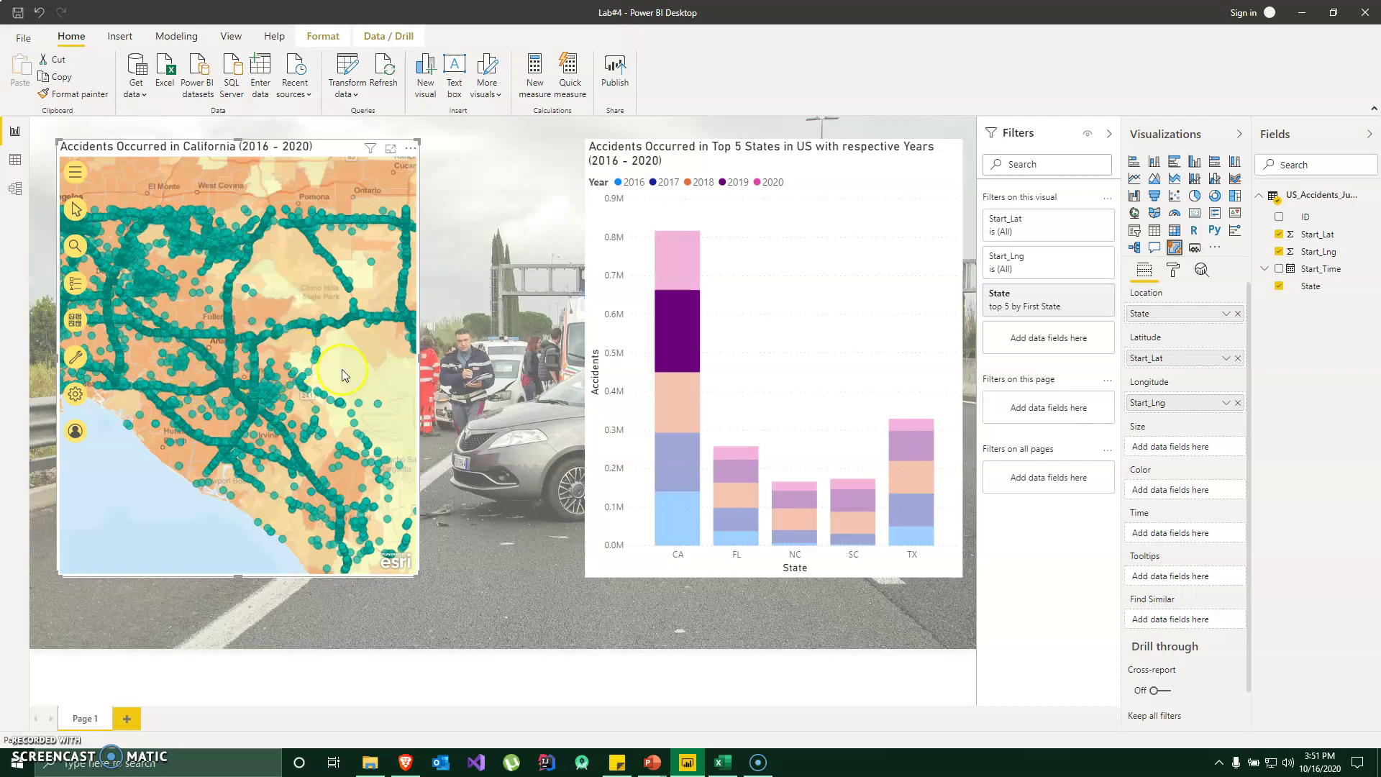
{"action": "left_click_drag", "start_coordinate": [342, 370], "coordinate": [381, 382]}
{"action": "scroll", "coordinate": [380, 382], "scroll_direction": "up", "scroll_amount": 2}
{"action": "left_click", "coordinate": [222, 277]}
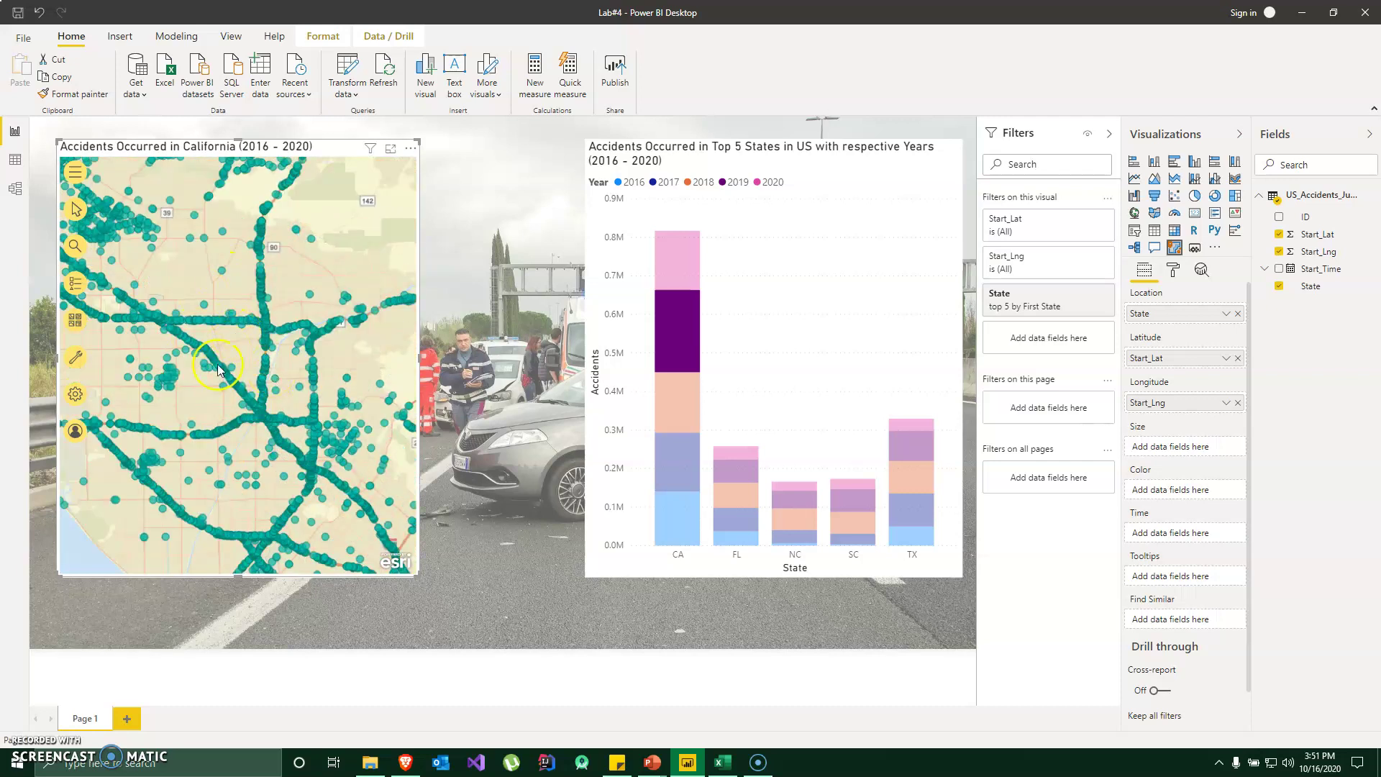
{"action": "left_click_drag", "start_coordinate": [242, 346], "coordinate": [278, 365]}
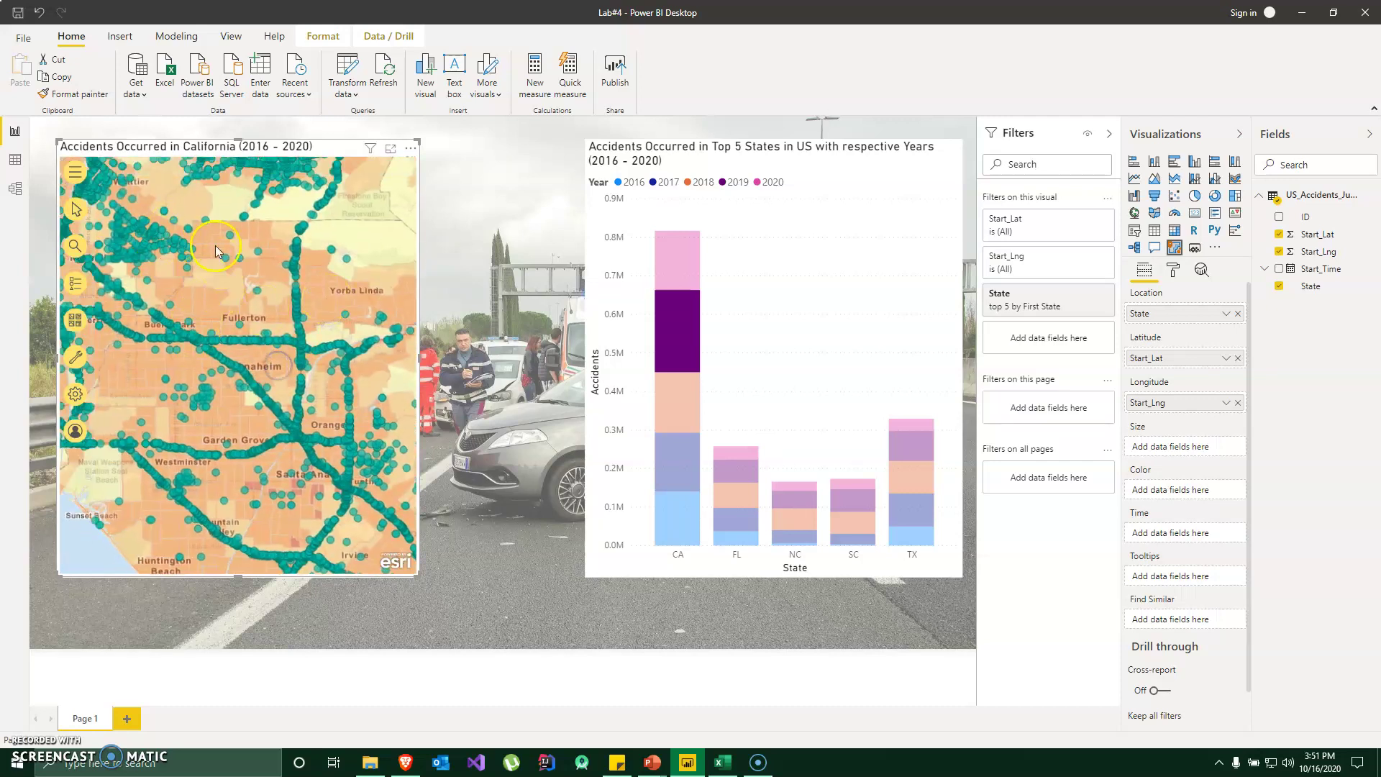
{"action": "left_click_drag", "start_coordinate": [216, 304], "coordinate": [296, 333]}
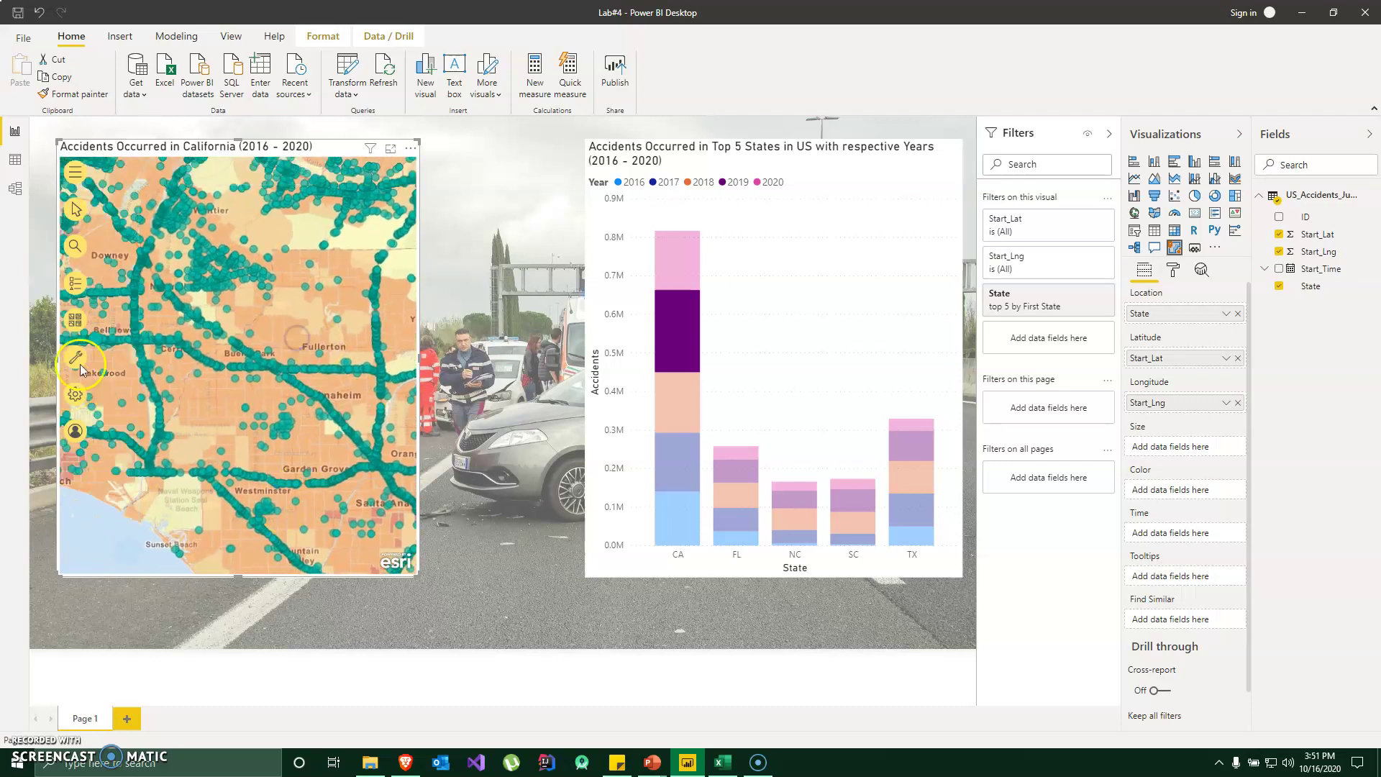
{"action": "mouse_move", "coordinate": [230, 334]}
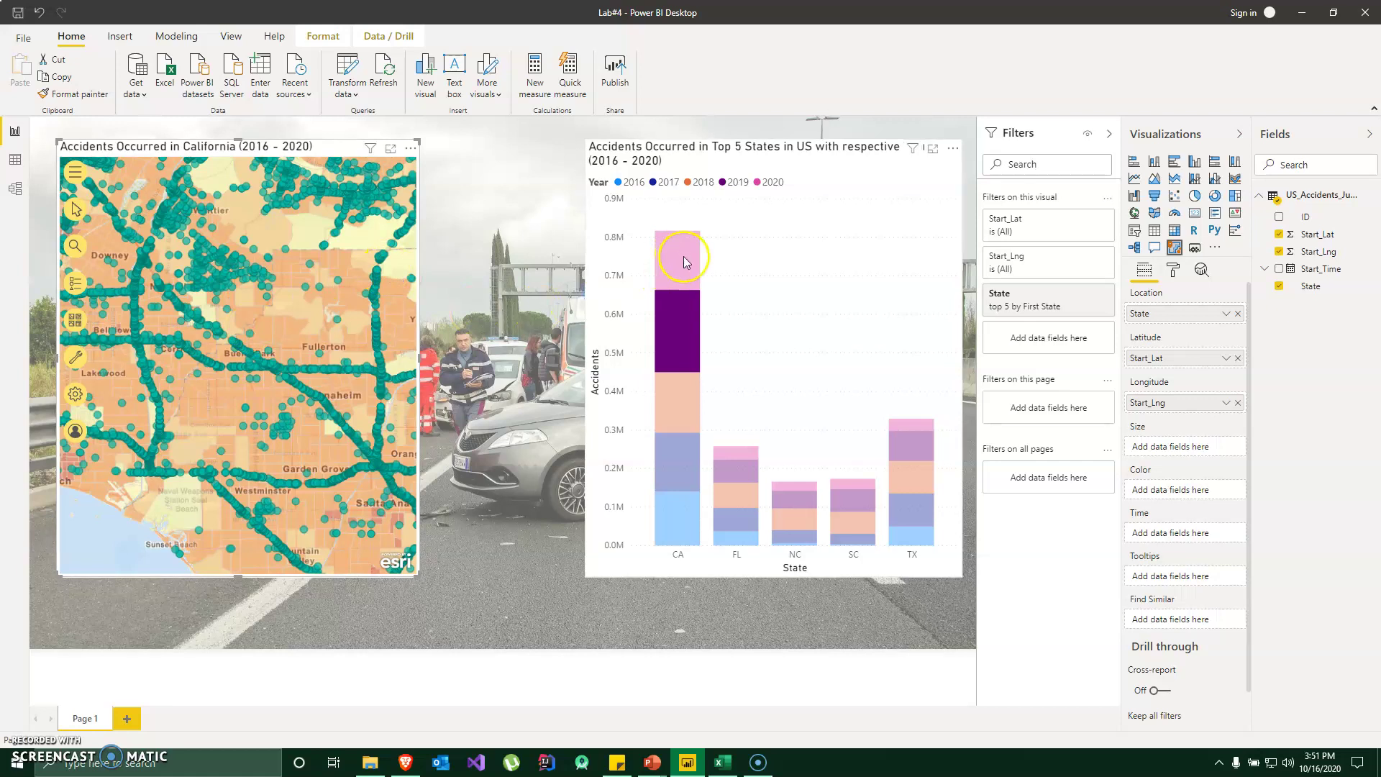
Cross-filter the map by California's 2018 accidents and by its 2017 accidents
{"action": "left_click", "coordinate": [693, 395]}
{"action": "left_click", "coordinate": [683, 459]}
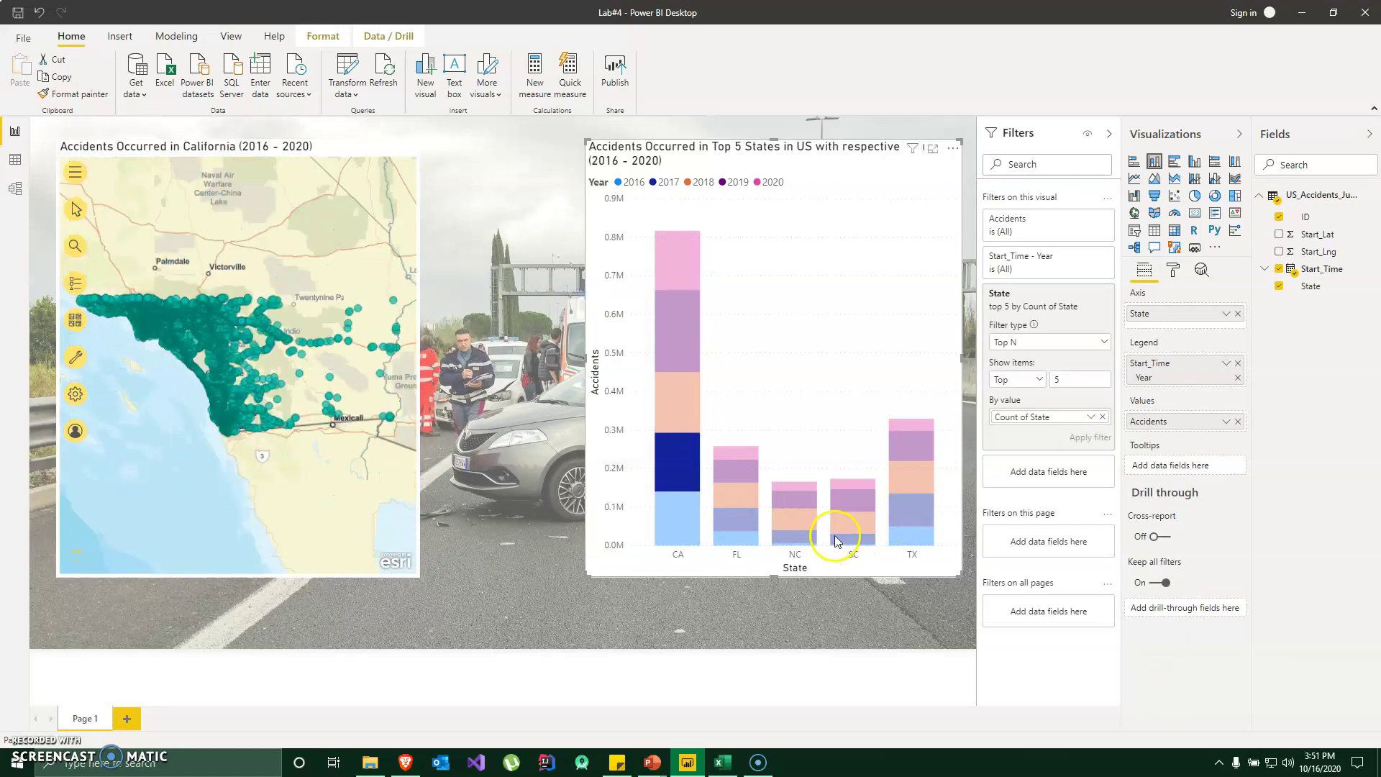
Cross-filter the map to North Carolina's 2018 accidents and examine the area around Raleigh up close
{"action": "left_click", "coordinate": [802, 518]}
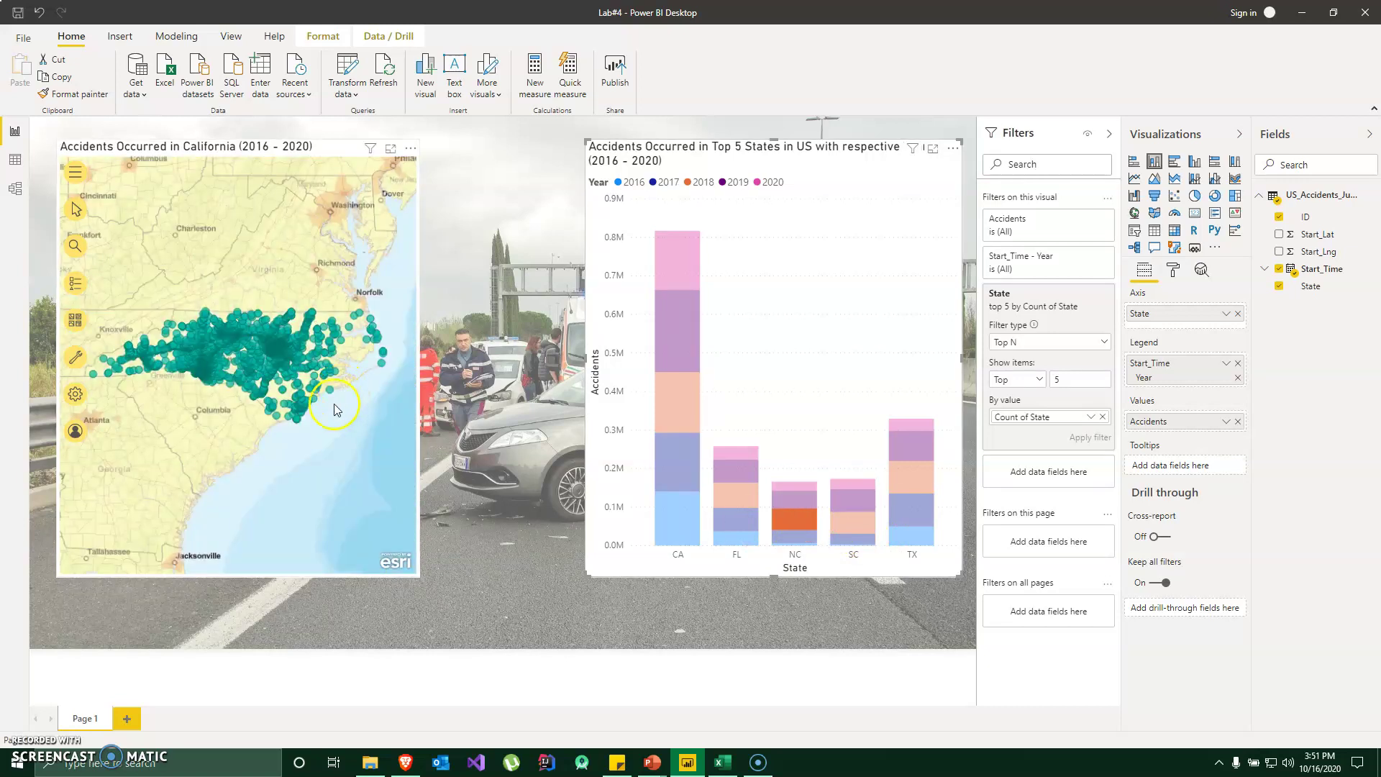
{"action": "left_click", "coordinate": [272, 376]}
{"action": "left_click", "coordinate": [272, 336]}
{"action": "scroll", "coordinate": [272, 336], "scroll_direction": "up", "scroll_amount": 4}
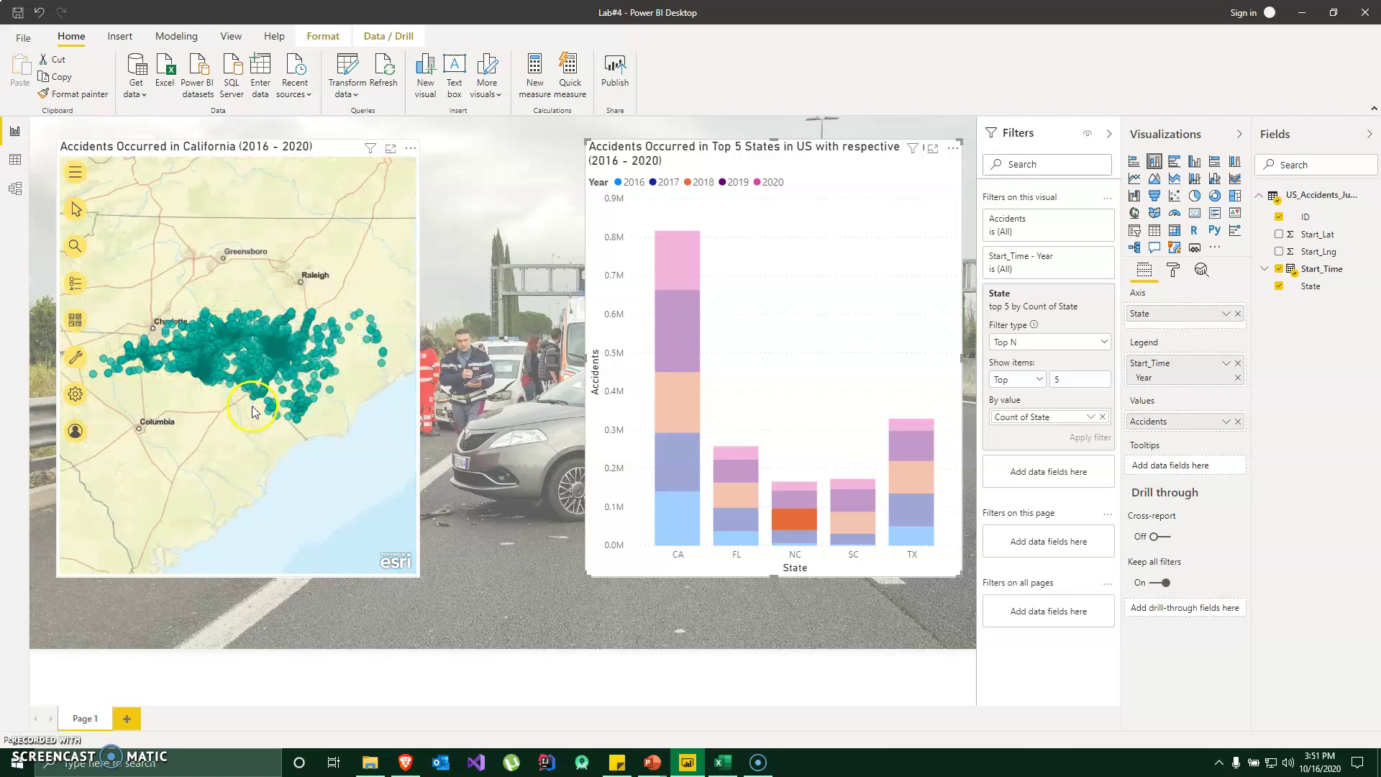
{"action": "left_click", "coordinate": [286, 284]}
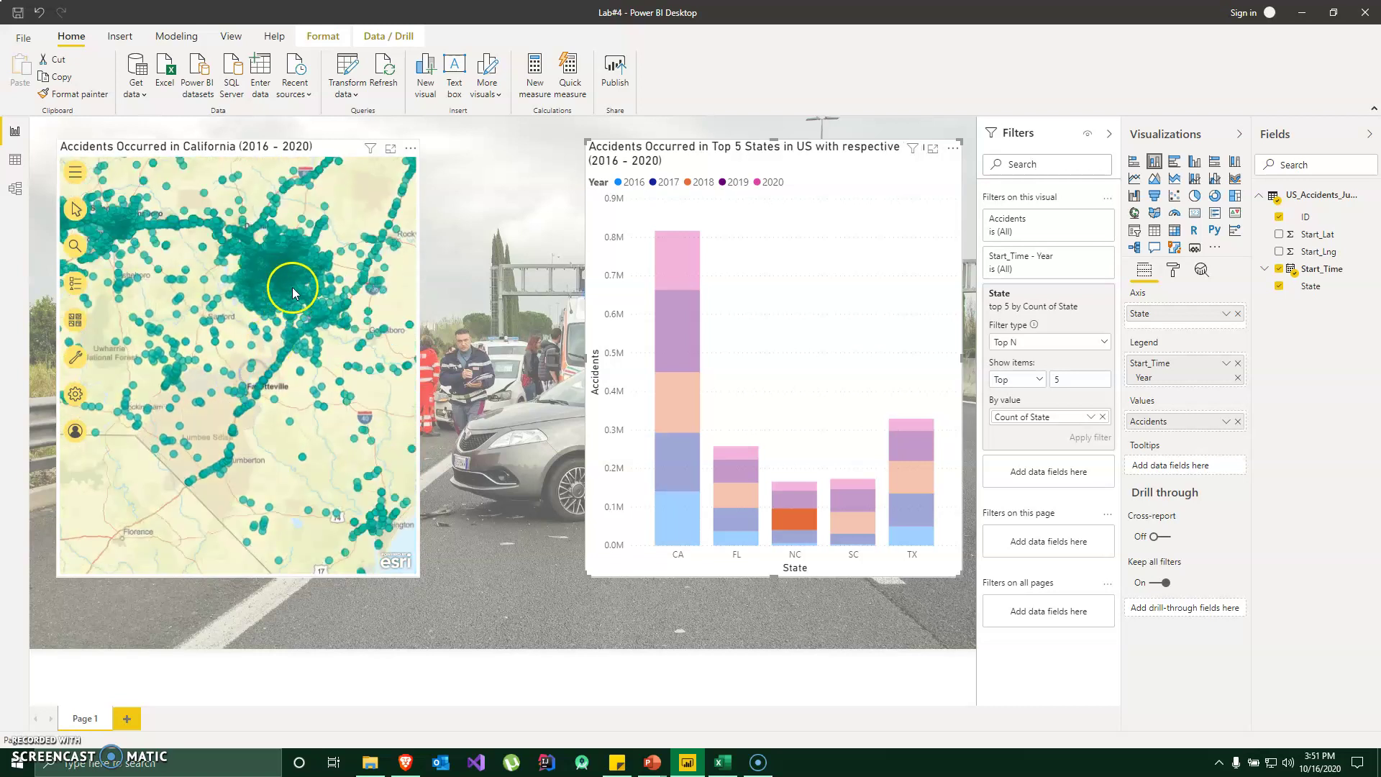
{"action": "scroll", "coordinate": [238, 310], "scroll_direction": "up", "scroll_amount": 3}
{"action": "left_click", "coordinate": [280, 220]}
{"action": "left_click_drag", "start_coordinate": [243, 295], "coordinate": [277, 282]}
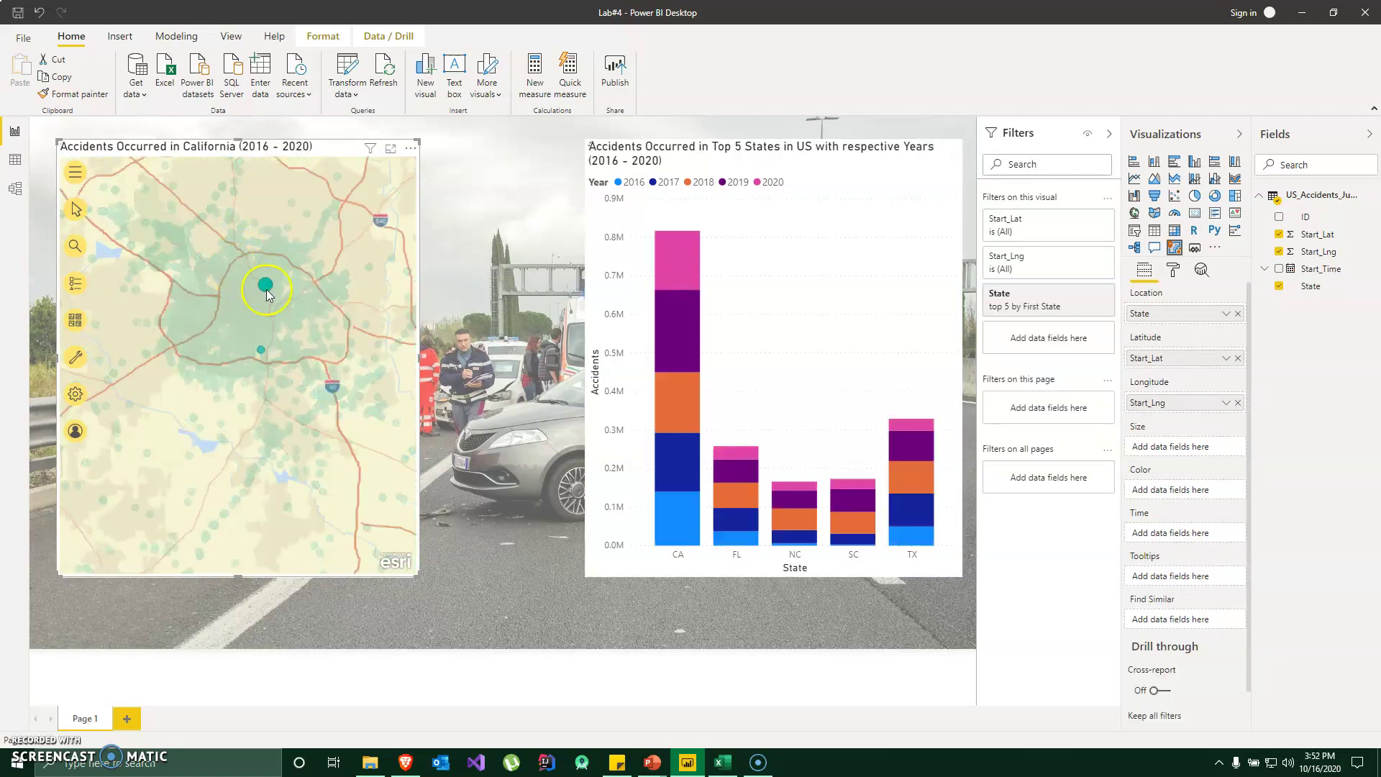
{"action": "scroll", "coordinate": [276, 287], "scroll_direction": "up", "scroll_amount": 2}
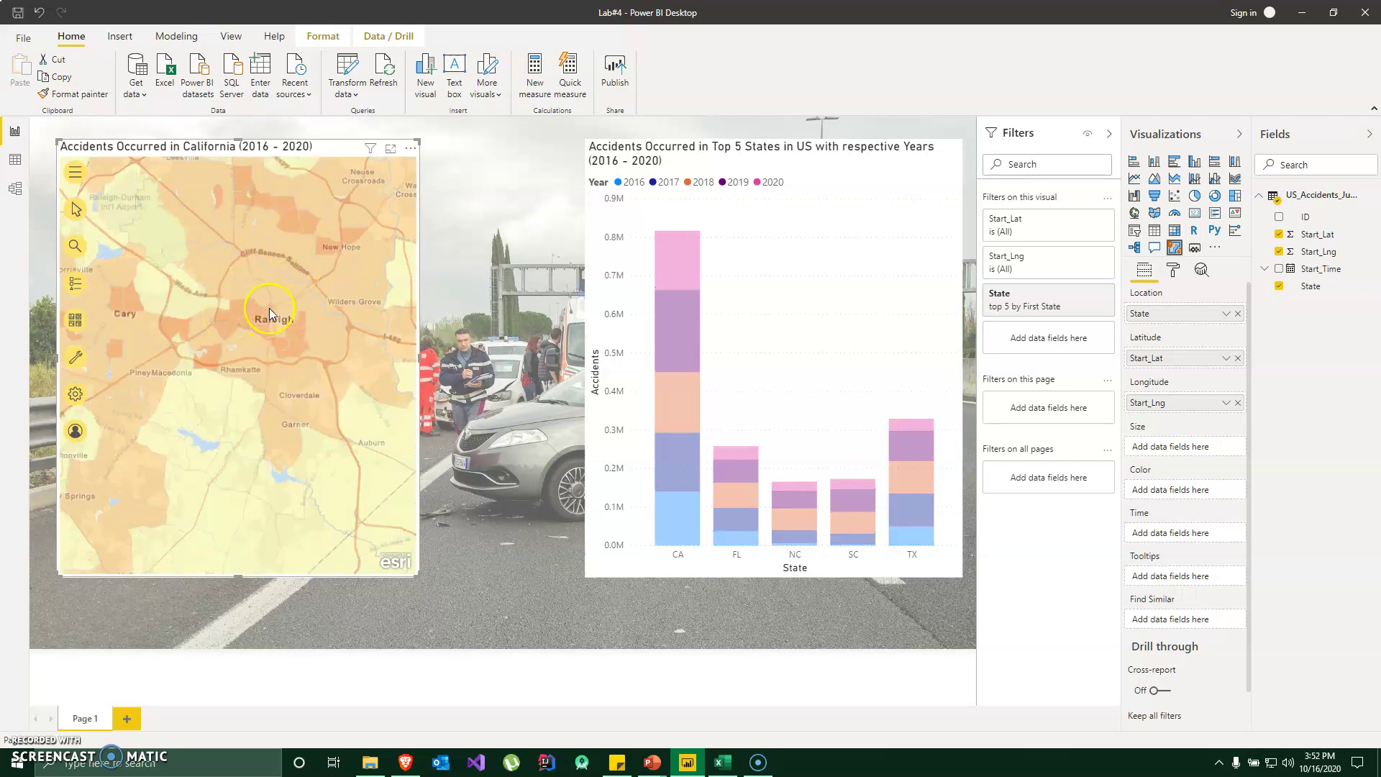
Cross-filter the map to North Carolina's 2019 accidents and examine their spread along the roads around Raleigh
{"action": "left_click", "coordinate": [866, 503]}
{"action": "left_click", "coordinate": [865, 504]}
{"action": "left_click", "coordinate": [804, 503]}
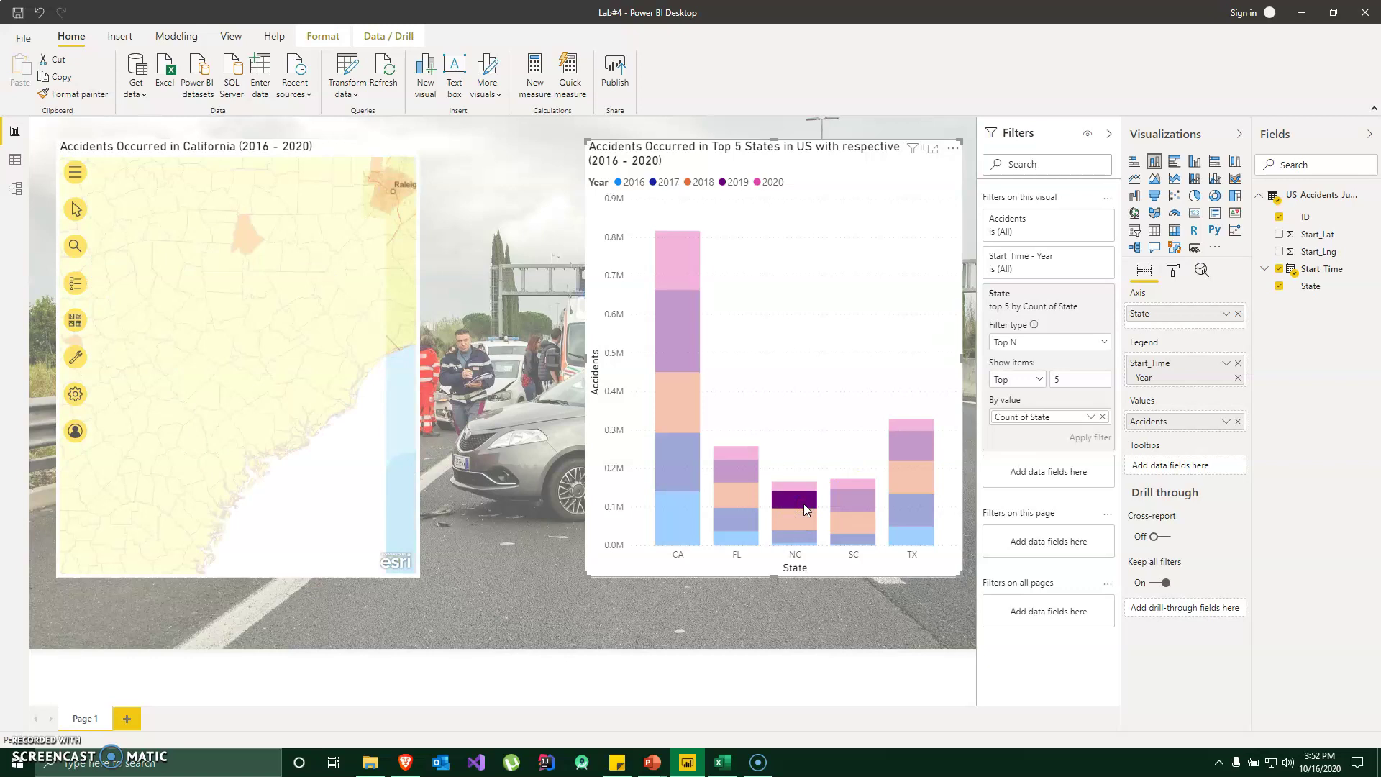
{"action": "left_click_drag", "start_coordinate": [323, 324], "coordinate": [286, 369]}
{"action": "scroll", "coordinate": [286, 369], "scroll_direction": "up", "scroll_amount": 3}
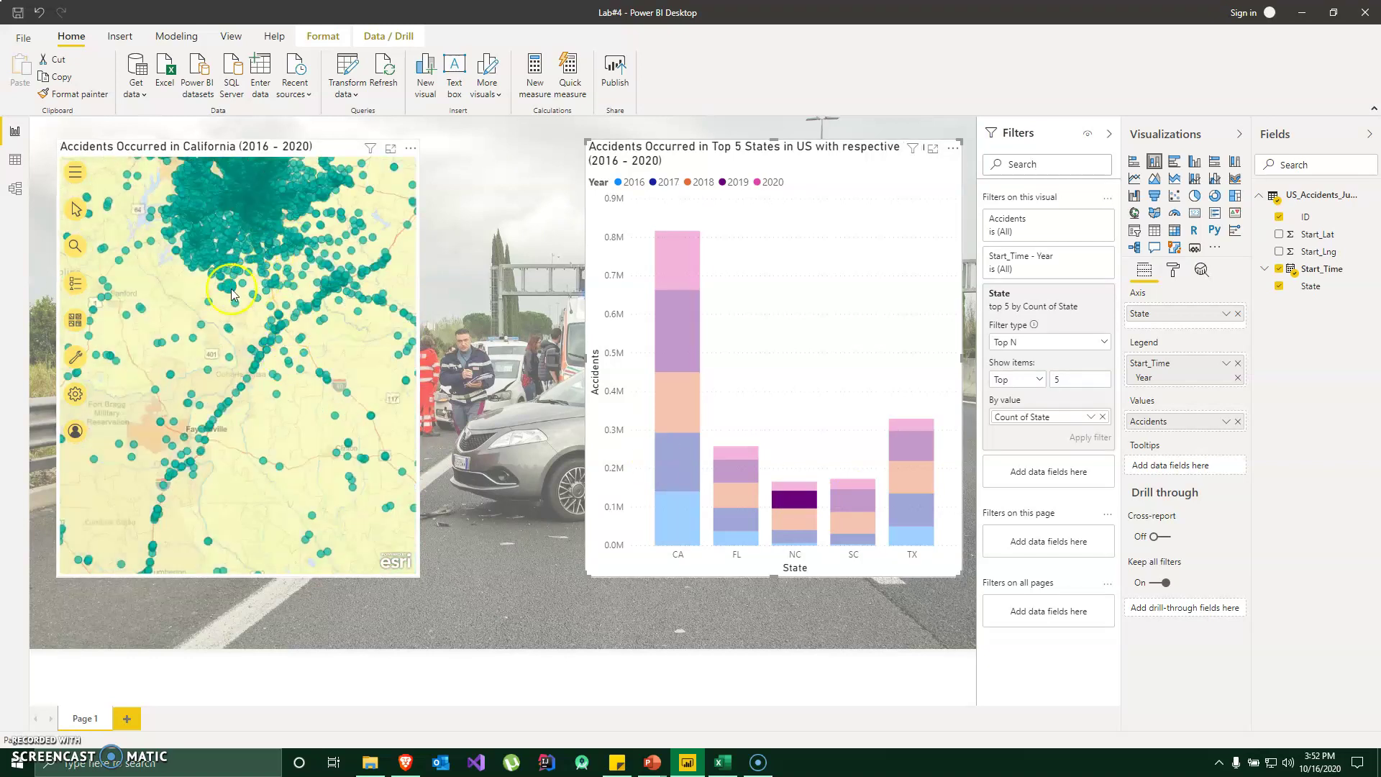
{"action": "left_click_drag", "start_coordinate": [227, 310], "coordinate": [208, 370]}
{"action": "scroll", "coordinate": [208, 369], "scroll_direction": "up", "scroll_amount": 3}
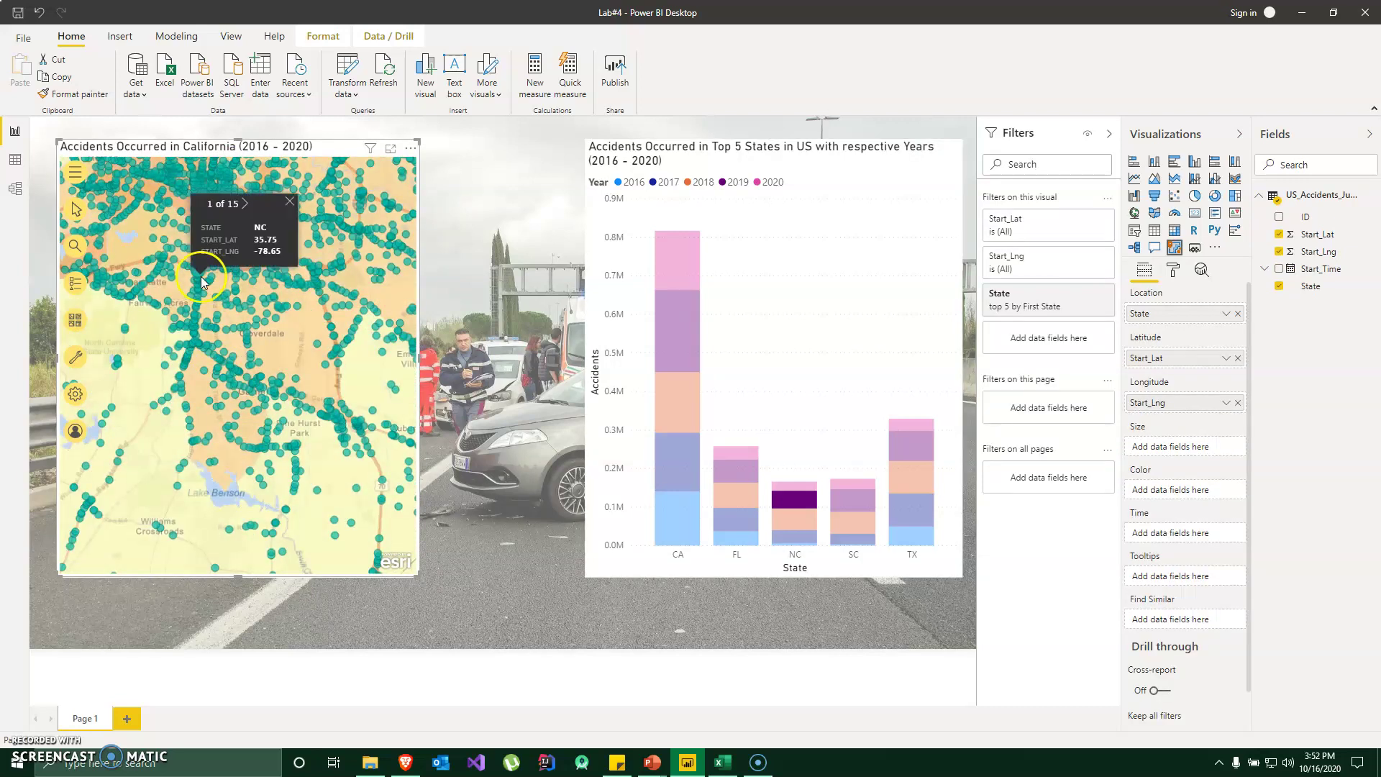
{"action": "left_click_drag", "start_coordinate": [135, 243], "coordinate": [215, 375]}
{"action": "left_click", "coordinate": [233, 371]}
{"action": "left_click", "coordinate": [257, 431]}
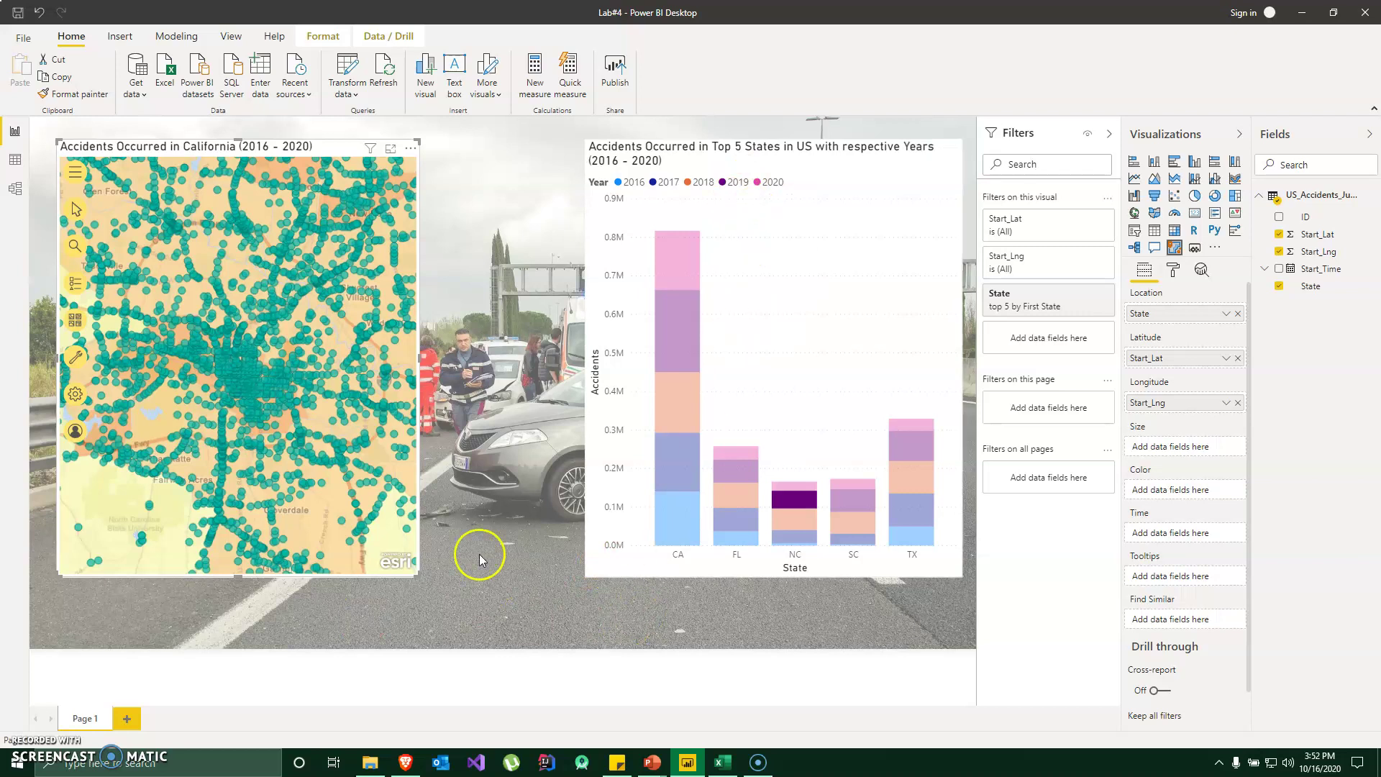
Review the report page's background settings, including the color, transparency, image and image fit
{"action": "left_click", "coordinate": [478, 351]}
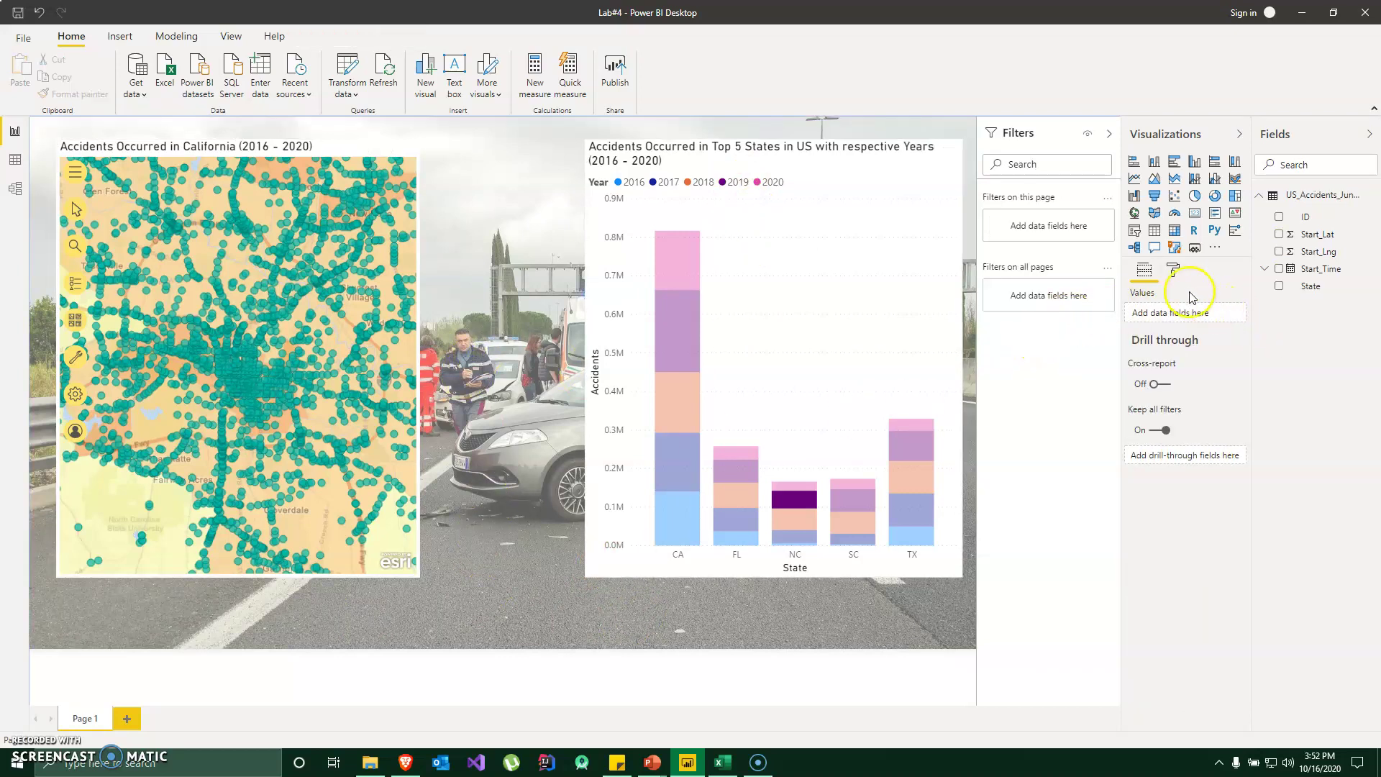
{"action": "left_click", "coordinate": [1173, 270]}
{"action": "left_click", "coordinate": [508, 356]}
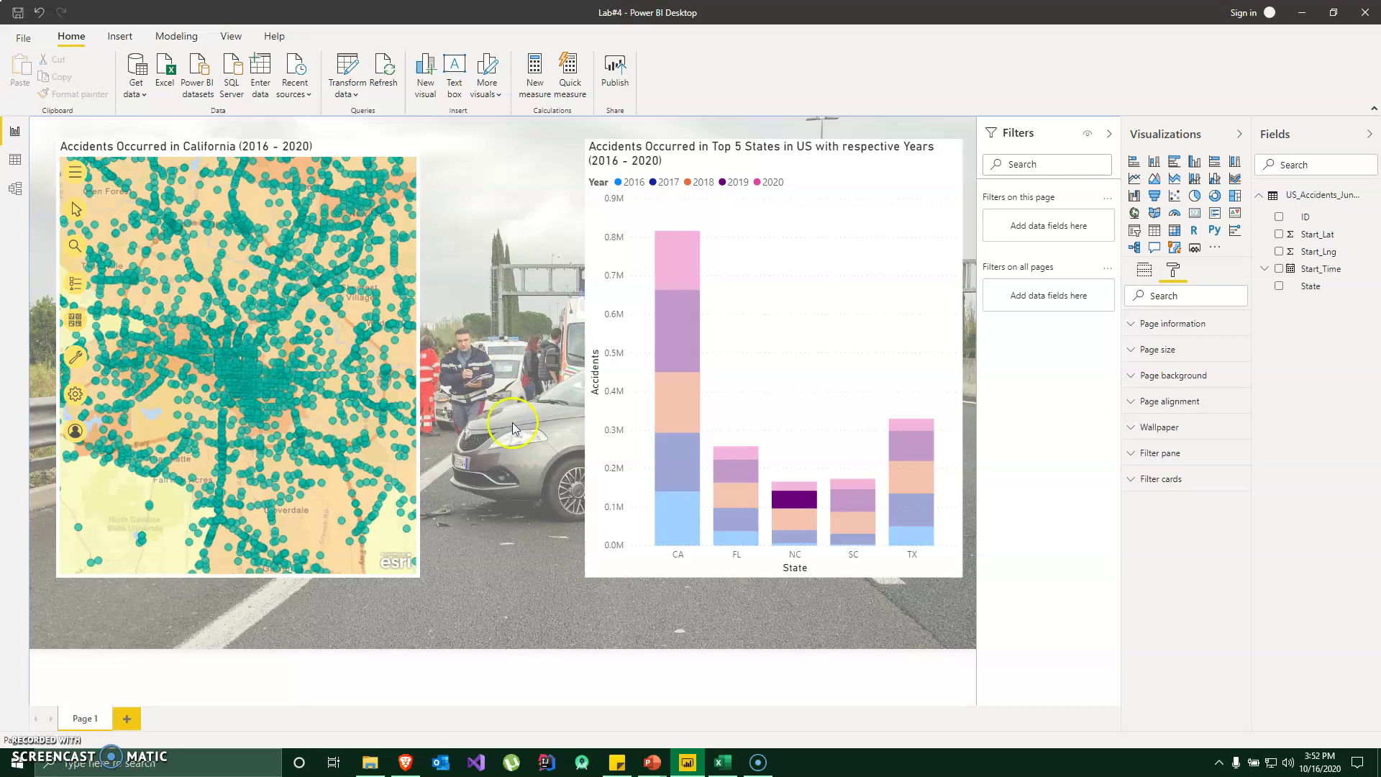
{"action": "left_click", "coordinate": [492, 326]}
{"action": "left_click", "coordinate": [1144, 376]}
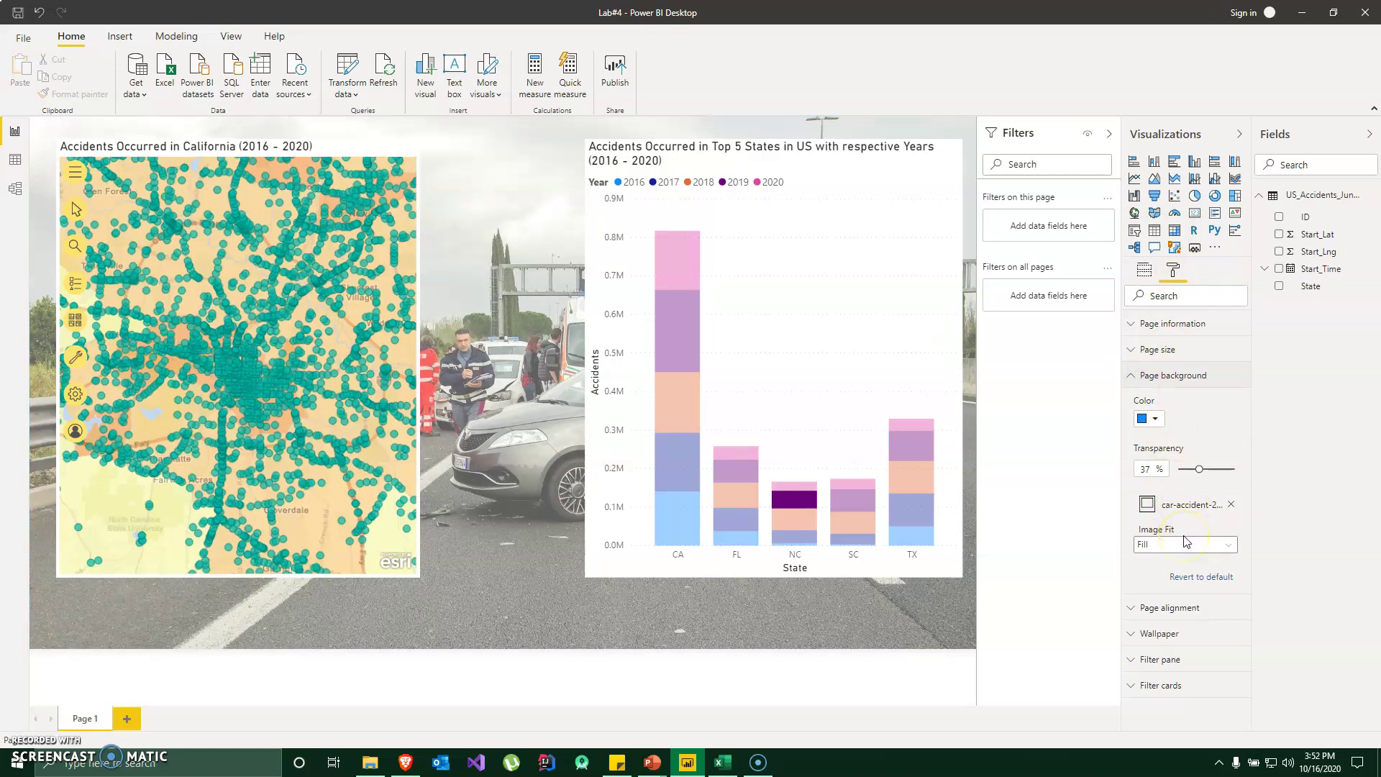
{"action": "left_click", "coordinate": [1131, 375]}
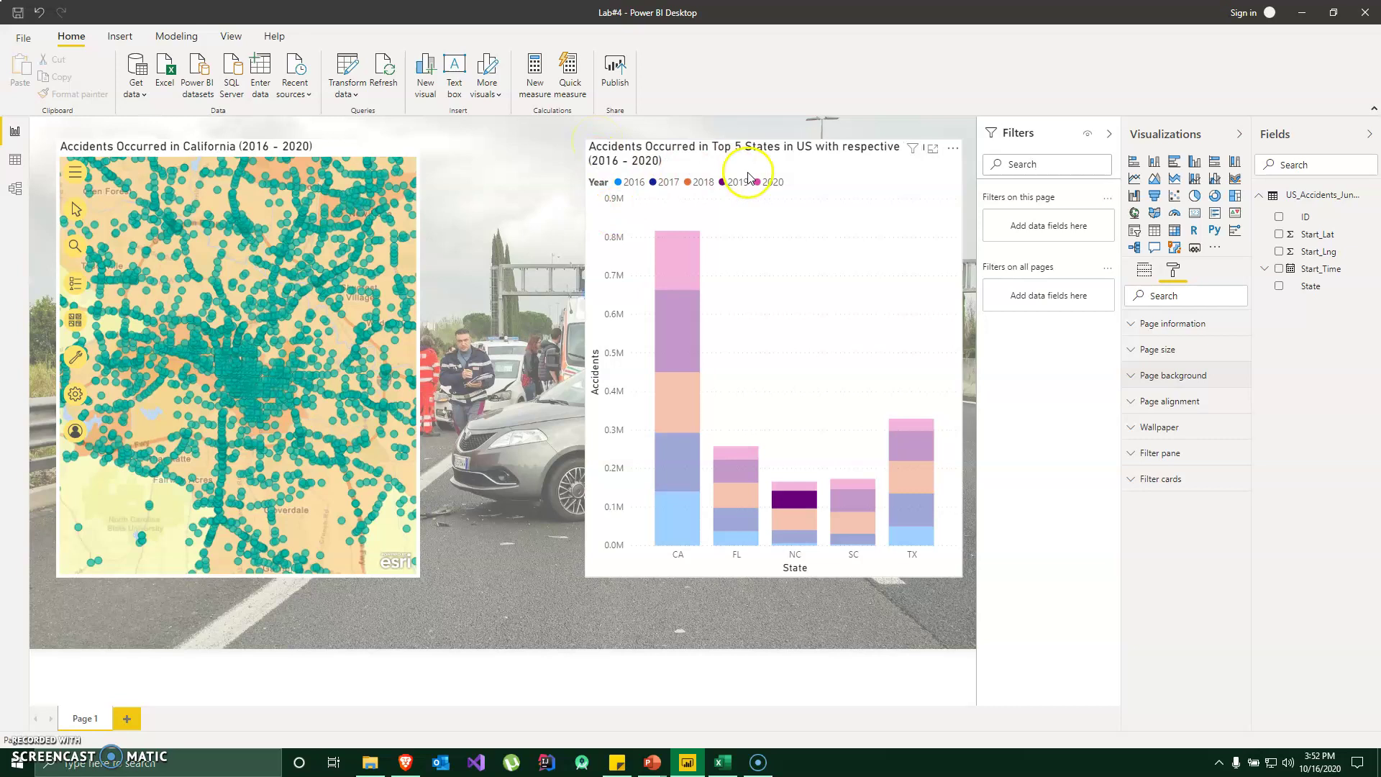
Review the formatting and interaction options available for the top five states chart
{"action": "left_click", "coordinate": [778, 167]}
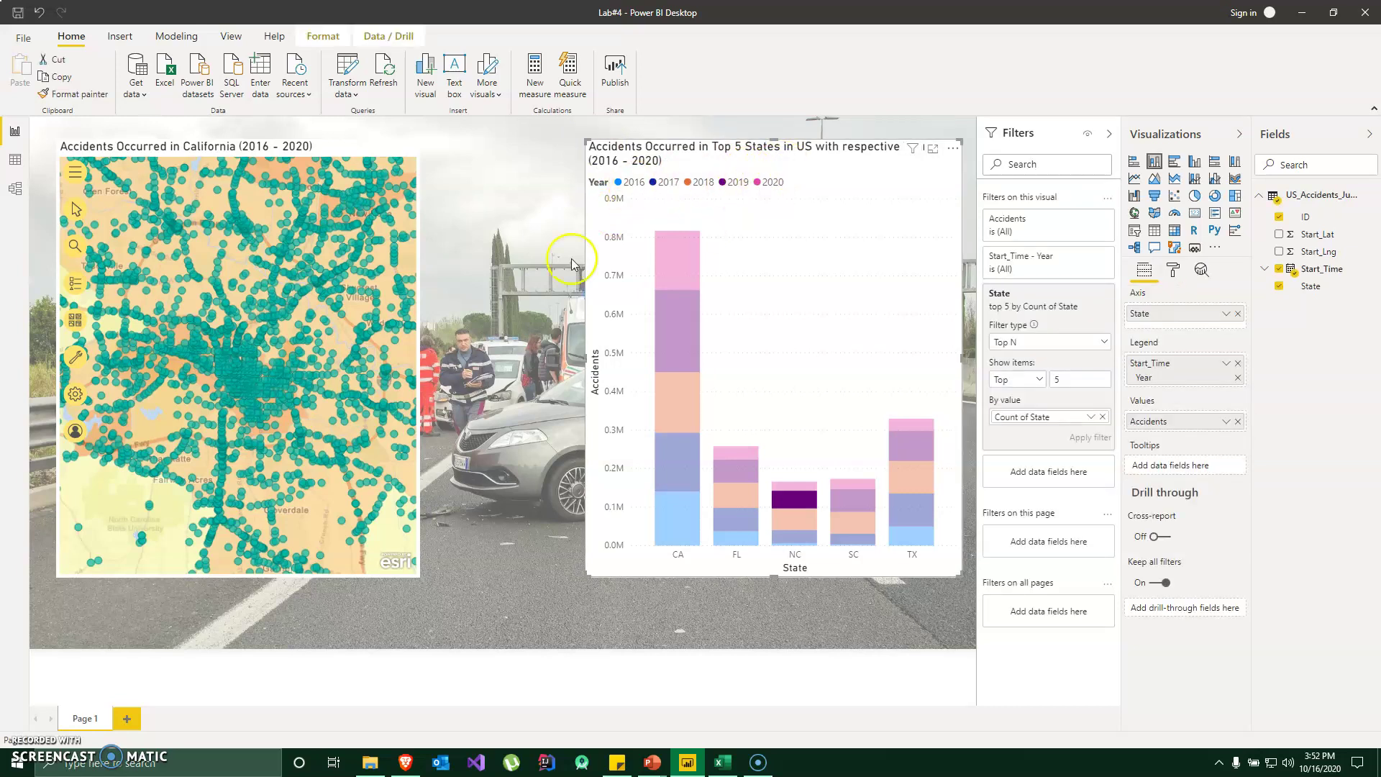
{"action": "left_click", "coordinate": [307, 38]}
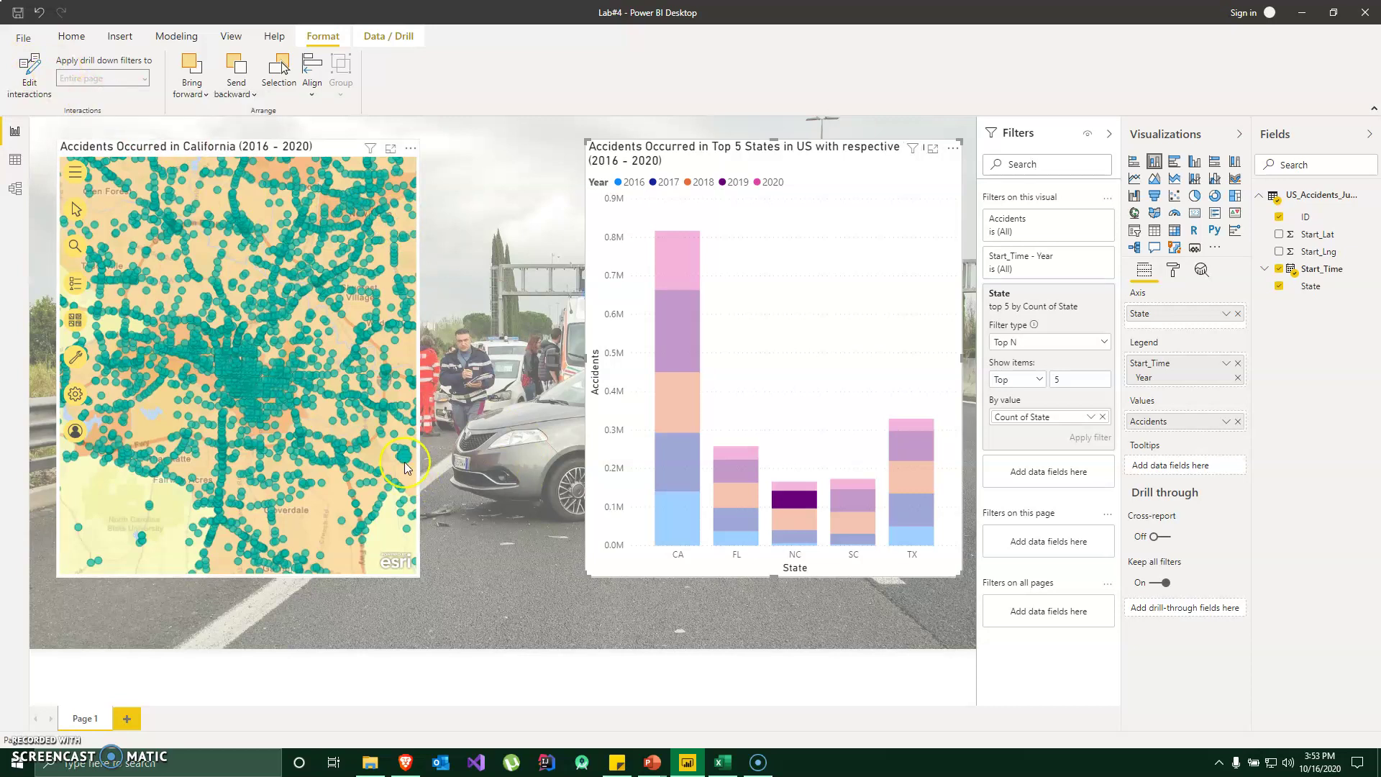
{"action": "left_click", "coordinate": [494, 360]}
Cross-filter the map by California's 2019, 2017 and 2018 accidents in turn, ending on 2019 again
{"action": "left_click", "coordinate": [658, 309]}
{"action": "left_click", "coordinate": [684, 312]}
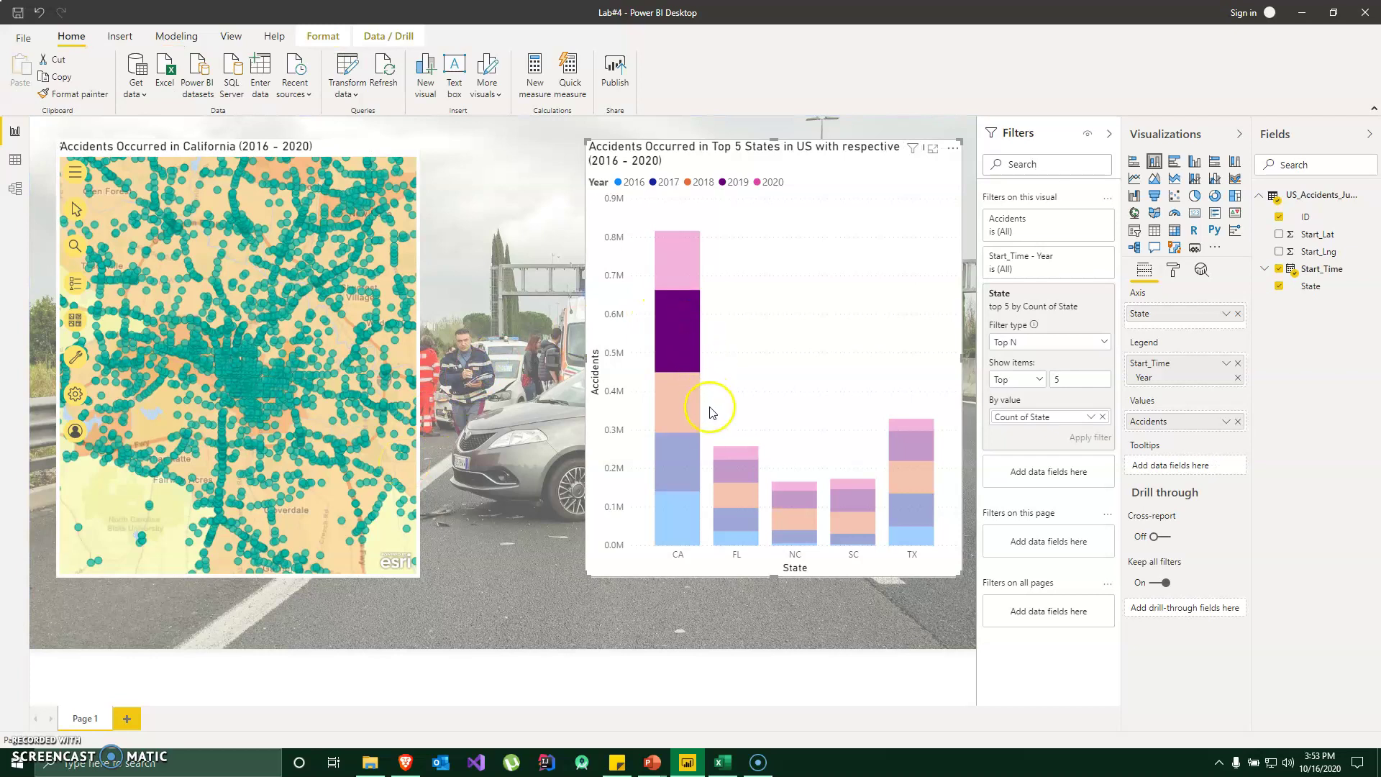
{"action": "left_click", "coordinate": [694, 459]}
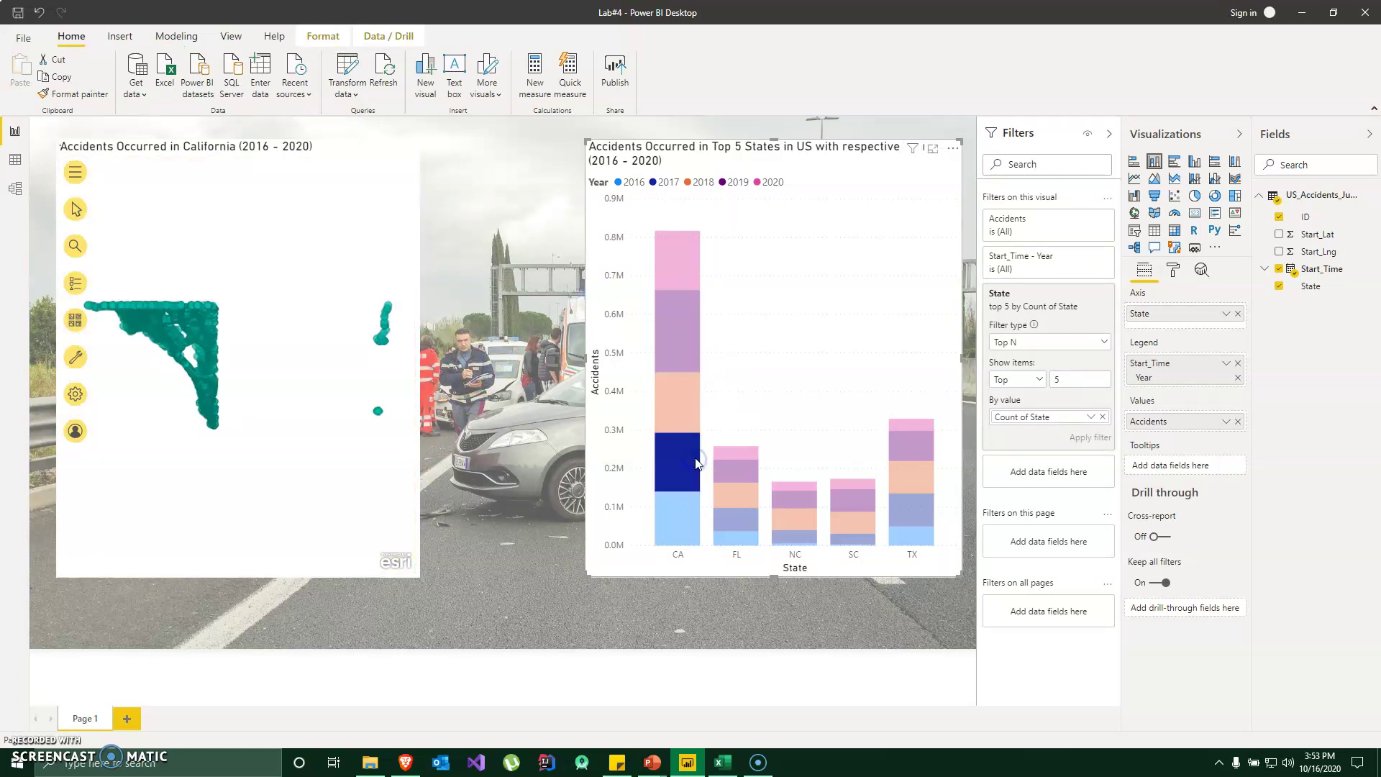
{"action": "left_click", "coordinate": [670, 371]}
{"action": "left_click", "coordinate": [670, 374]}
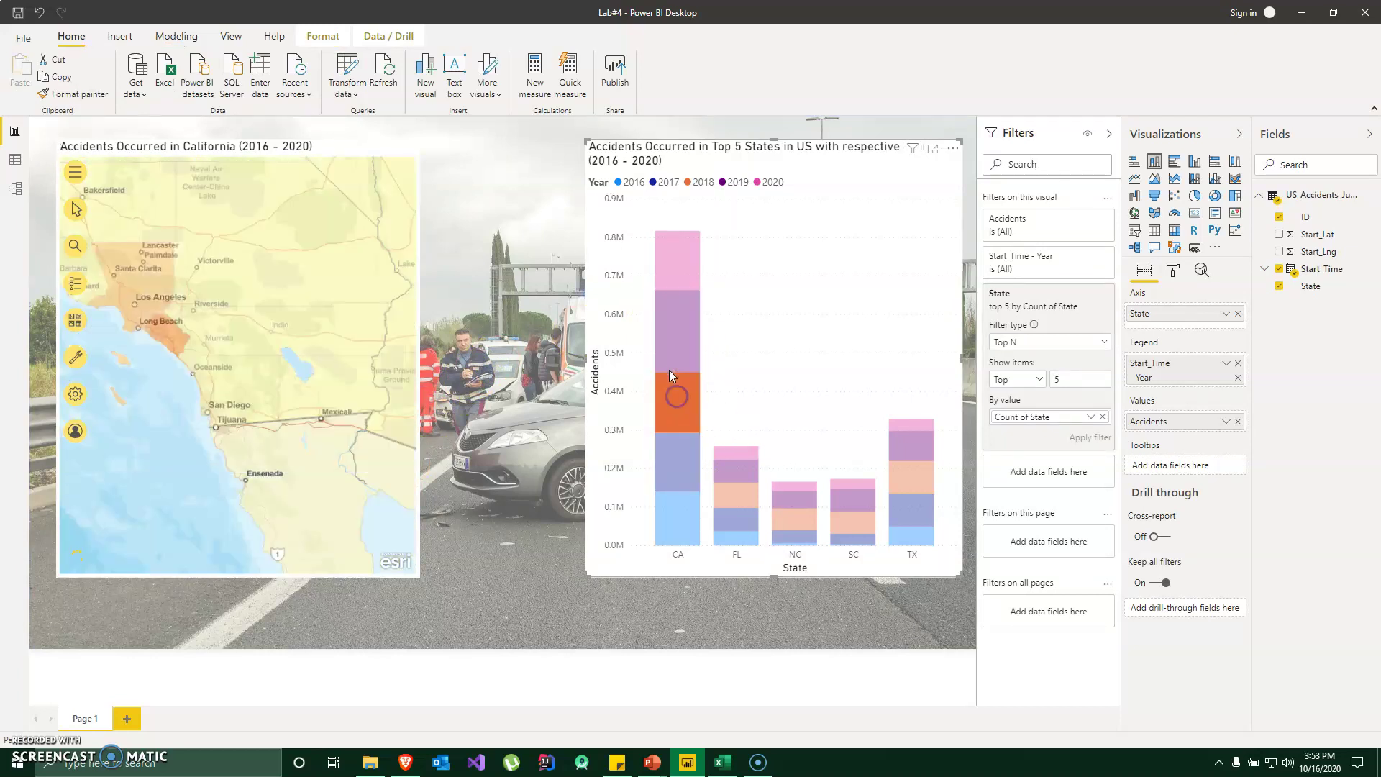
{"action": "left_click", "coordinate": [674, 354]}
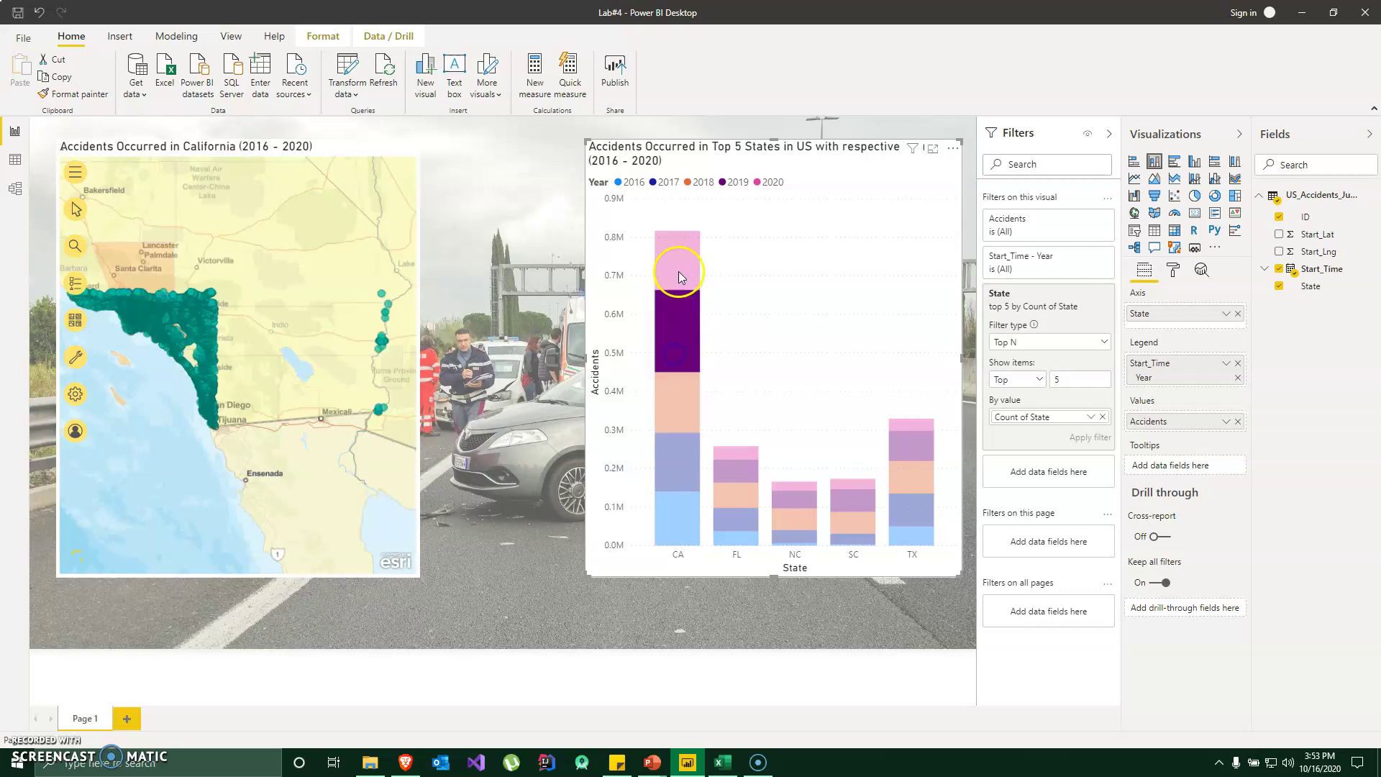
{"action": "left_click", "coordinate": [30, 743]}
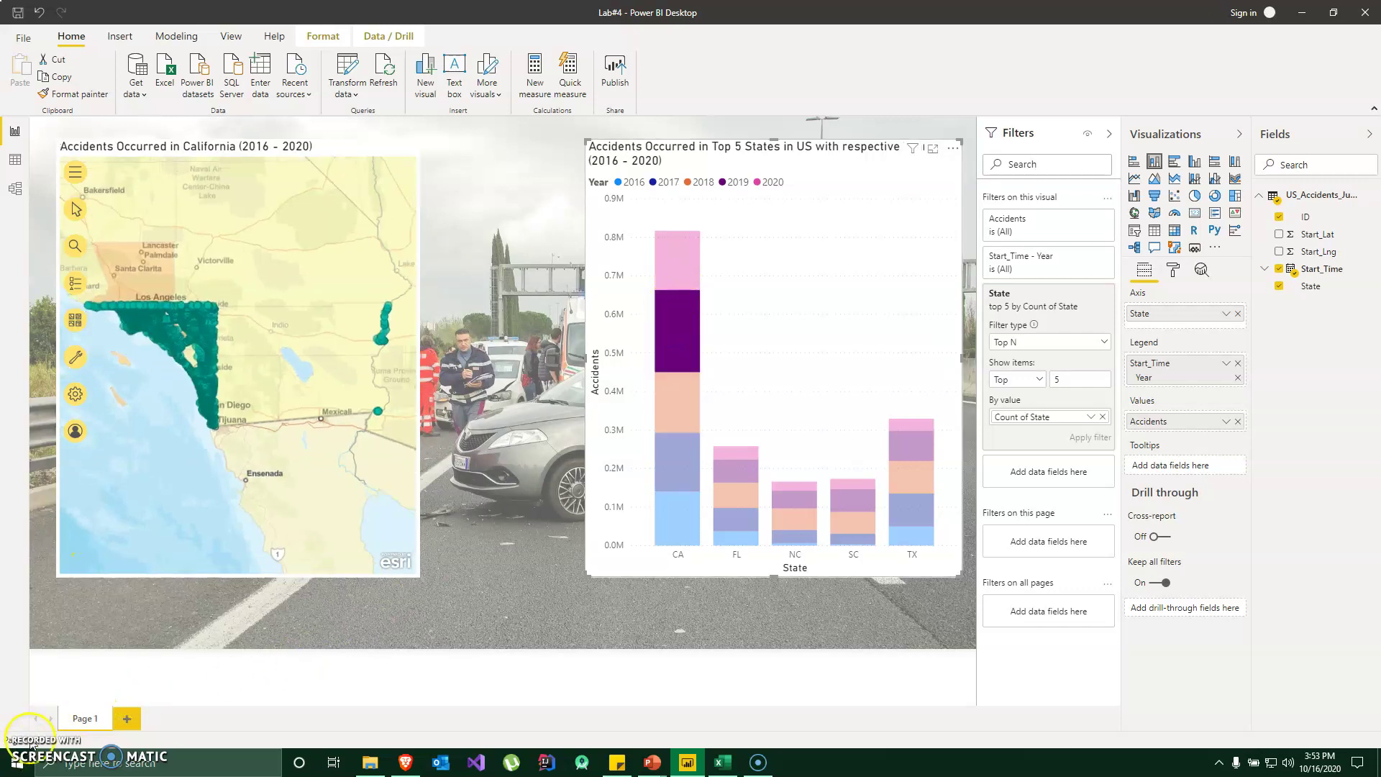